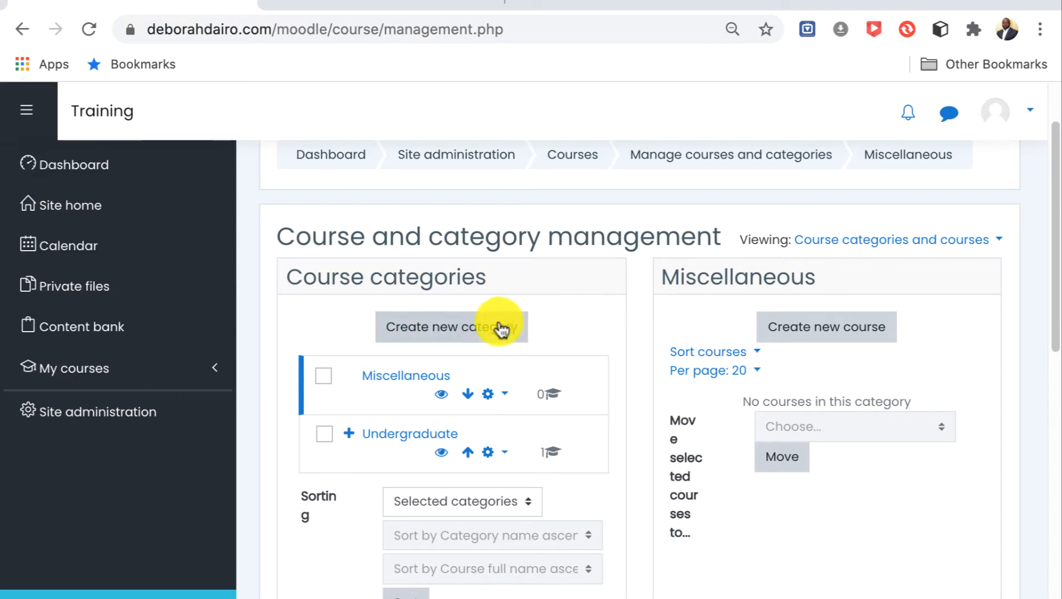
Start a new course category with Top as its parent and name it Postgraduate.
{"action": "left_click", "coordinate": [469, 332]}
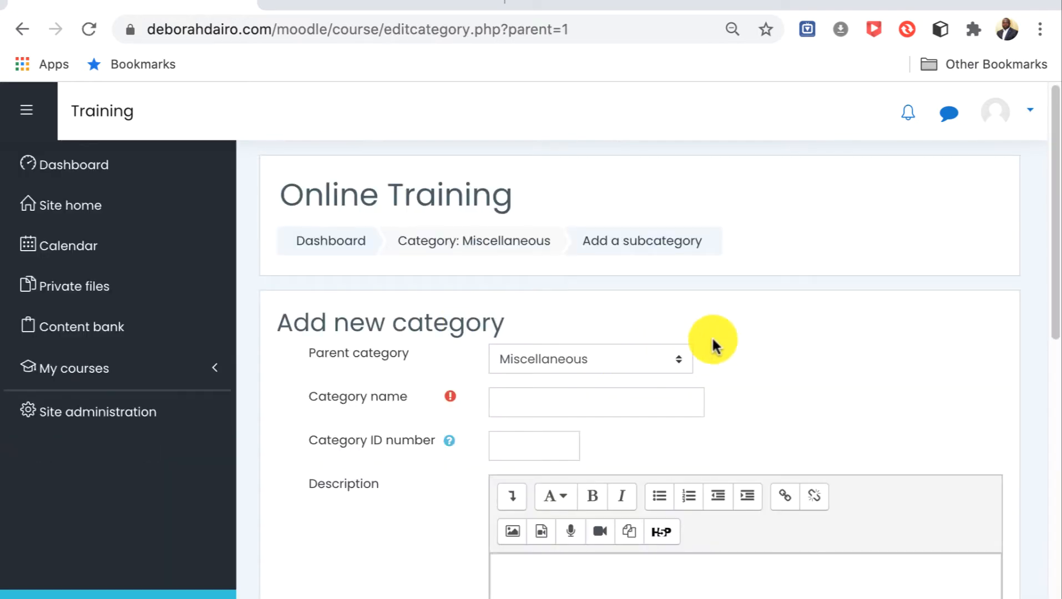
{"action": "scroll", "coordinate": [732, 343], "scroll_direction": "down", "scroll_amount": 2}
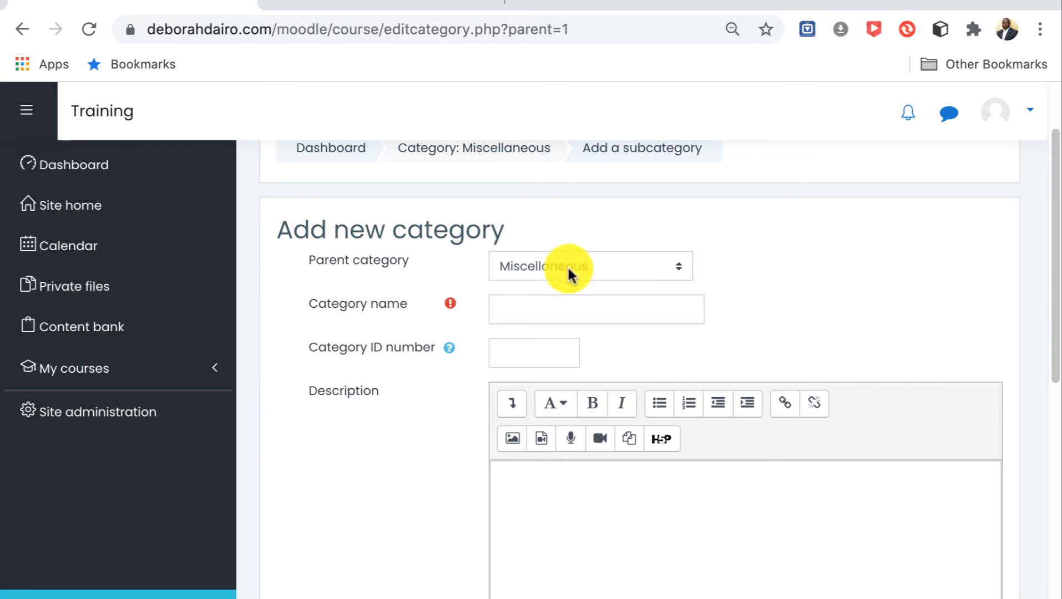
{"action": "left_click", "coordinate": [677, 269]}
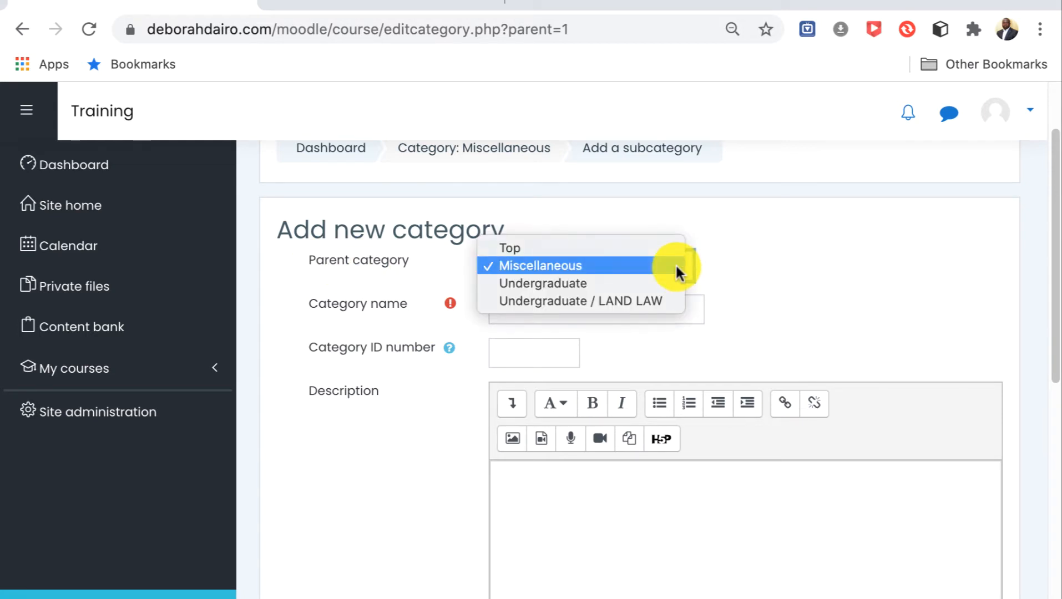
{"action": "left_click", "coordinate": [523, 245]}
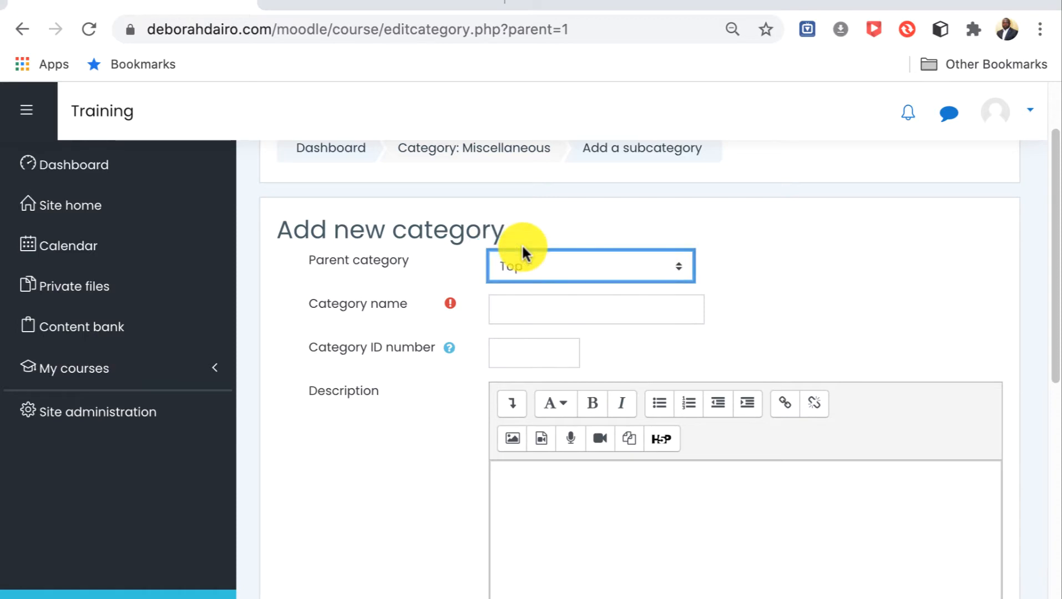
{"action": "left_click", "coordinate": [520, 309]}
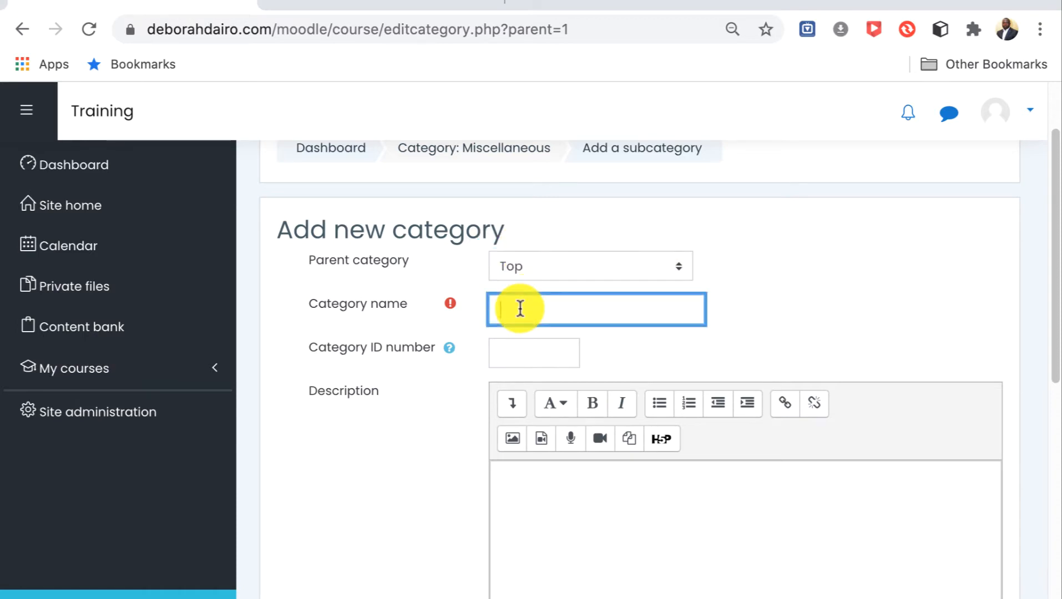
{"action": "type", "text": "Pos"}
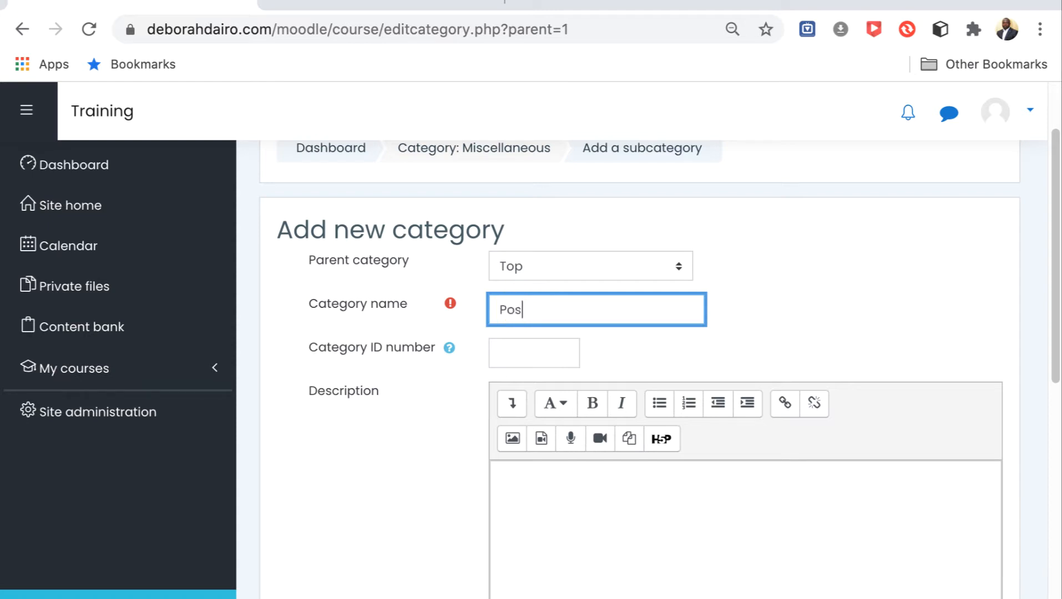
{"action": "type", "text": "tgraduate"}
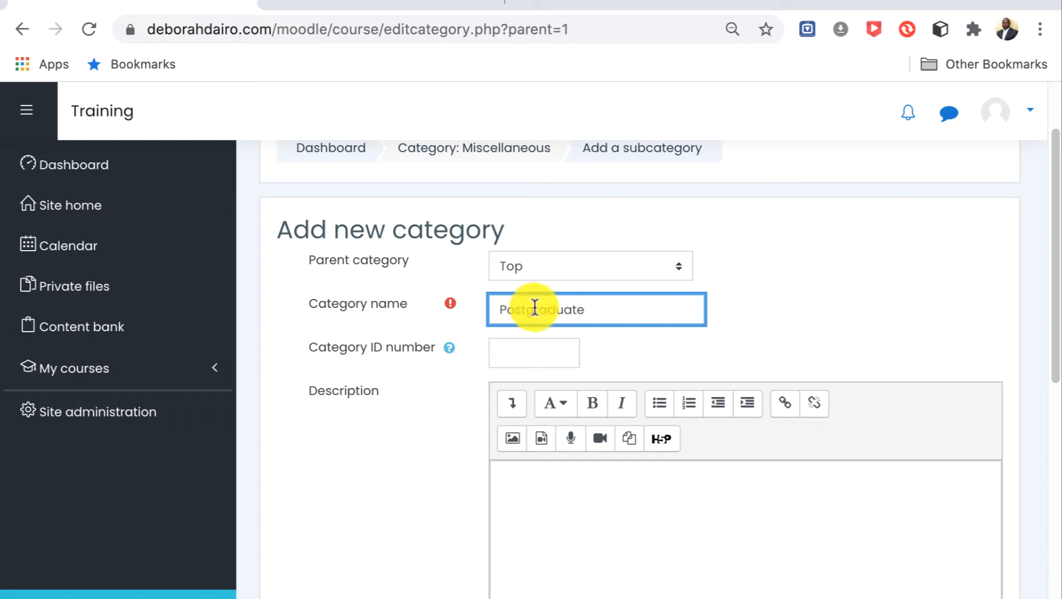
Set the category ID number to 3, leave the description empty and create the category.
{"action": "scroll", "coordinate": [682, 301], "scroll_direction": "up", "scroll_amount": 1}
{"action": "left_click", "coordinate": [531, 353]}
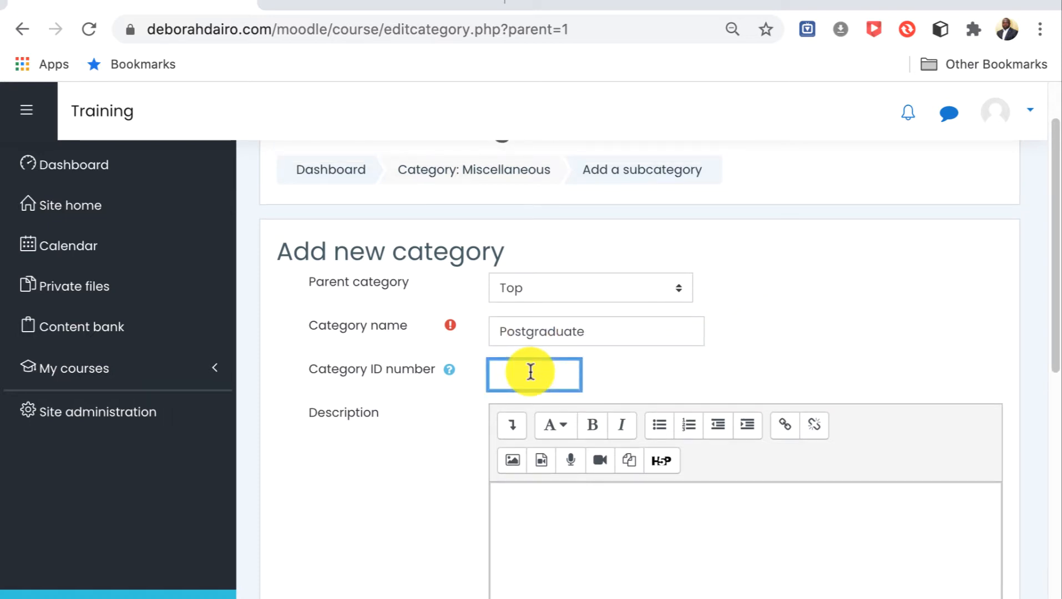
{"action": "type", "text": "3"}
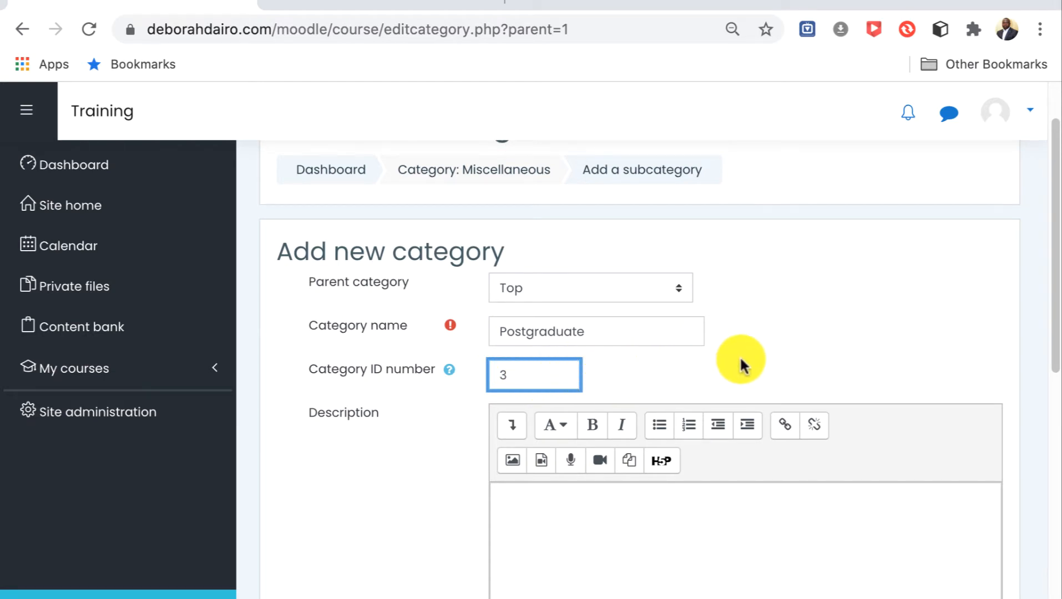
{"action": "scroll", "coordinate": [736, 354], "scroll_direction": "down", "scroll_amount": 3}
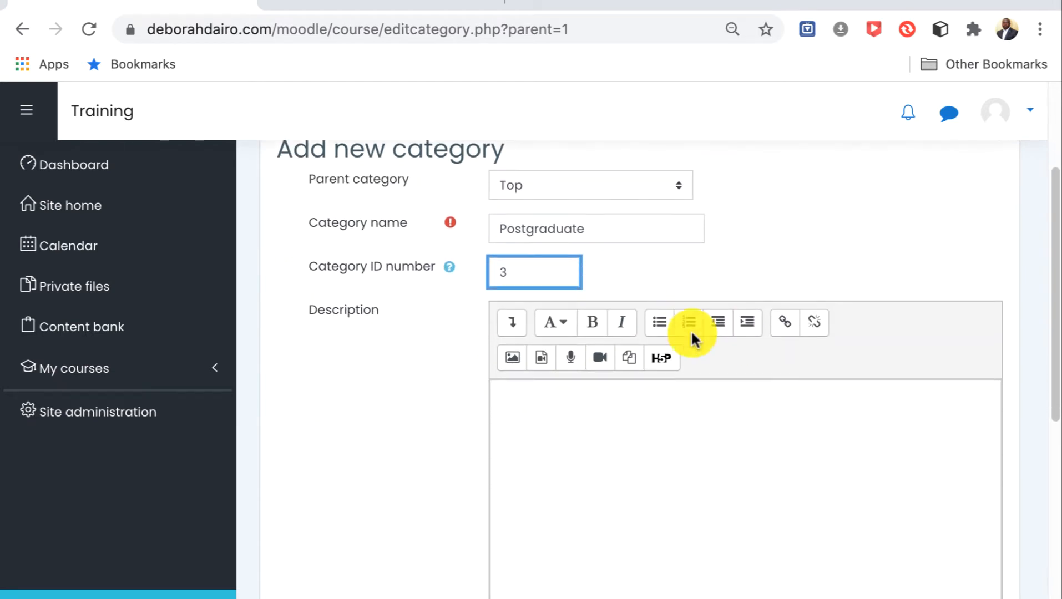
{"action": "scroll", "coordinate": [692, 329], "scroll_direction": "down", "scroll_amount": 1}
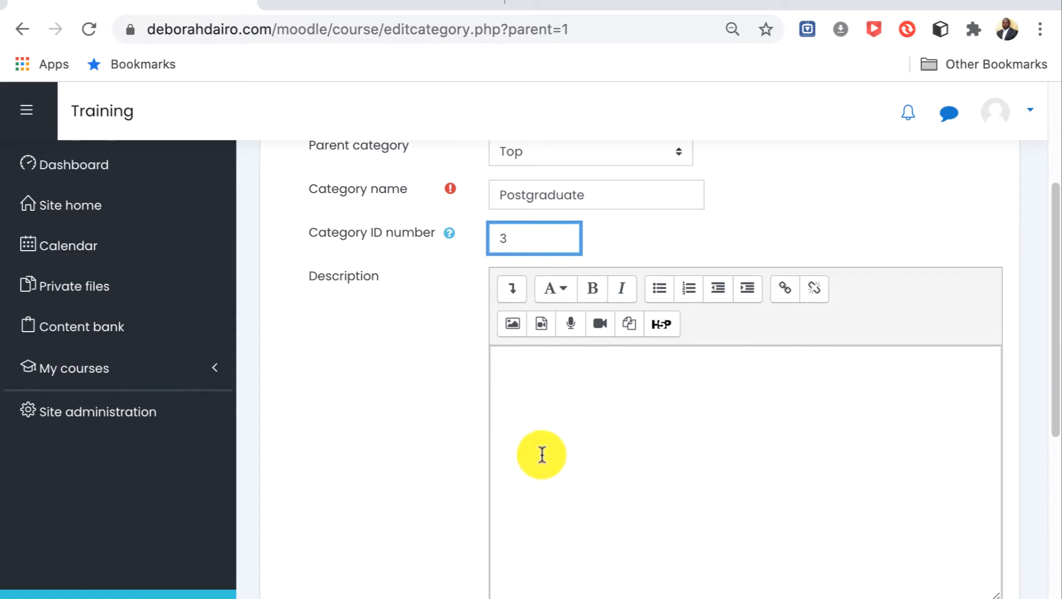
{"action": "left_click", "coordinate": [531, 389]}
{"action": "scroll", "coordinate": [624, 414], "scroll_direction": "down", "scroll_amount": 9}
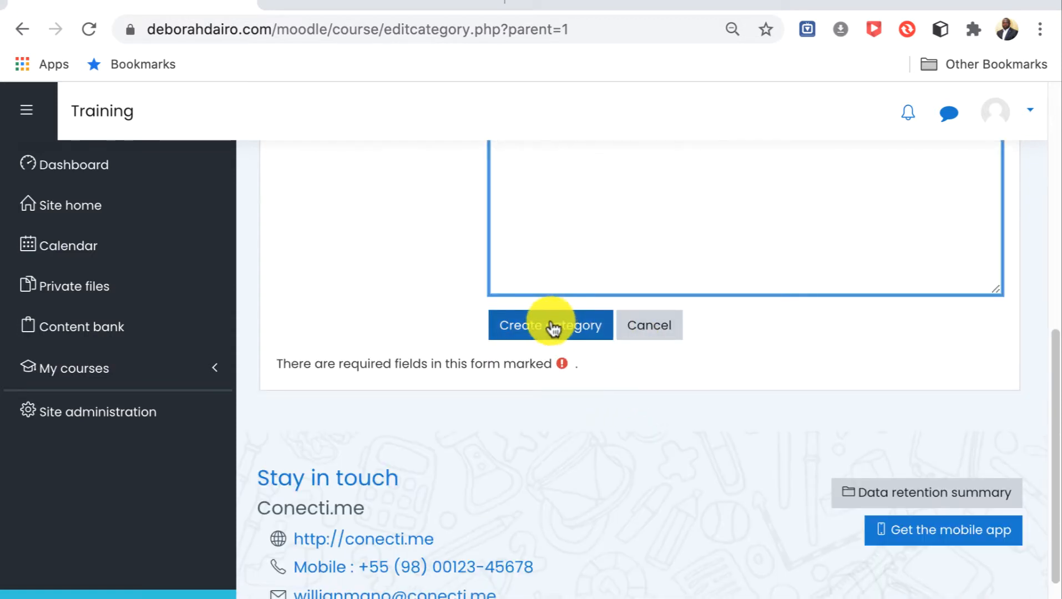
{"action": "left_click", "coordinate": [553, 328]}
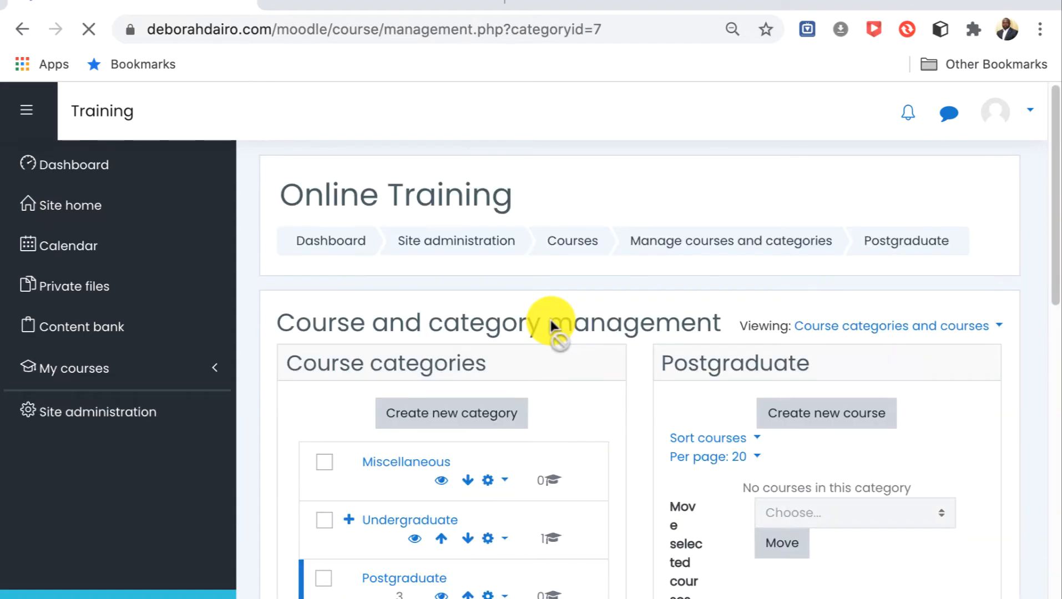
Start a new course in the Postgraduate category.
{"action": "scroll", "coordinate": [574, 400], "scroll_direction": "down", "scroll_amount": 3}
{"action": "scroll", "coordinate": [574, 400], "scroll_direction": "down", "scroll_amount": 2}
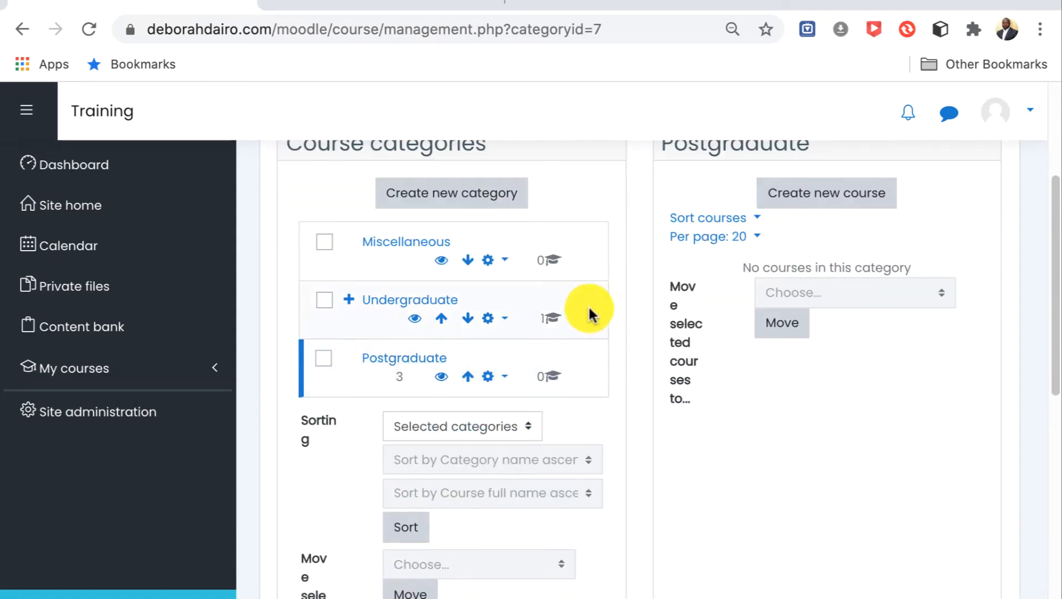
{"action": "scroll", "coordinate": [591, 315], "scroll_direction": "up", "scroll_amount": 2}
{"action": "left_click", "coordinate": [827, 294]}
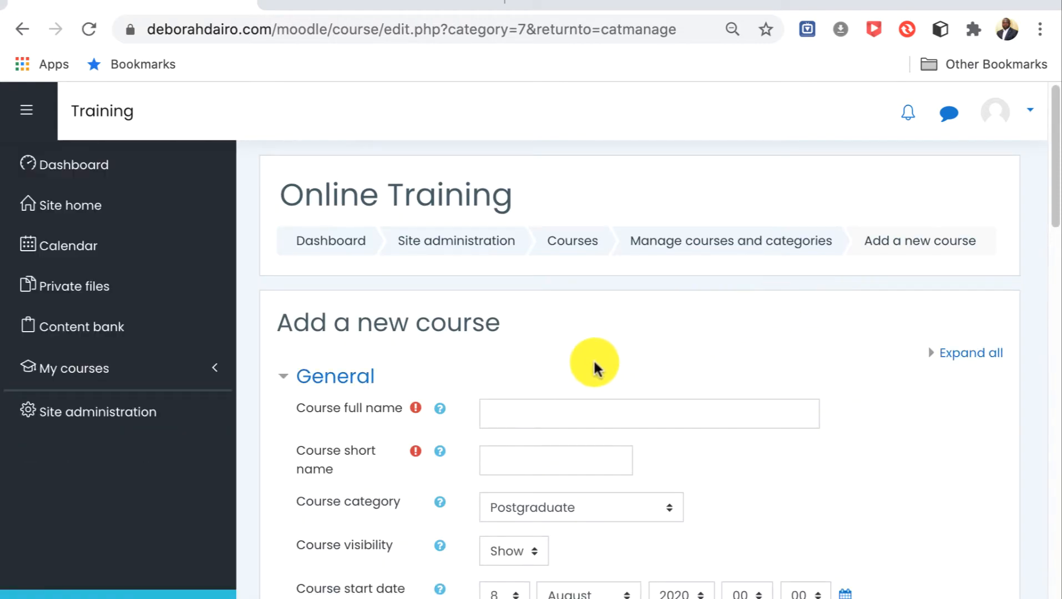
{"action": "scroll", "coordinate": [630, 350], "scroll_direction": "down", "scroll_amount": 2}
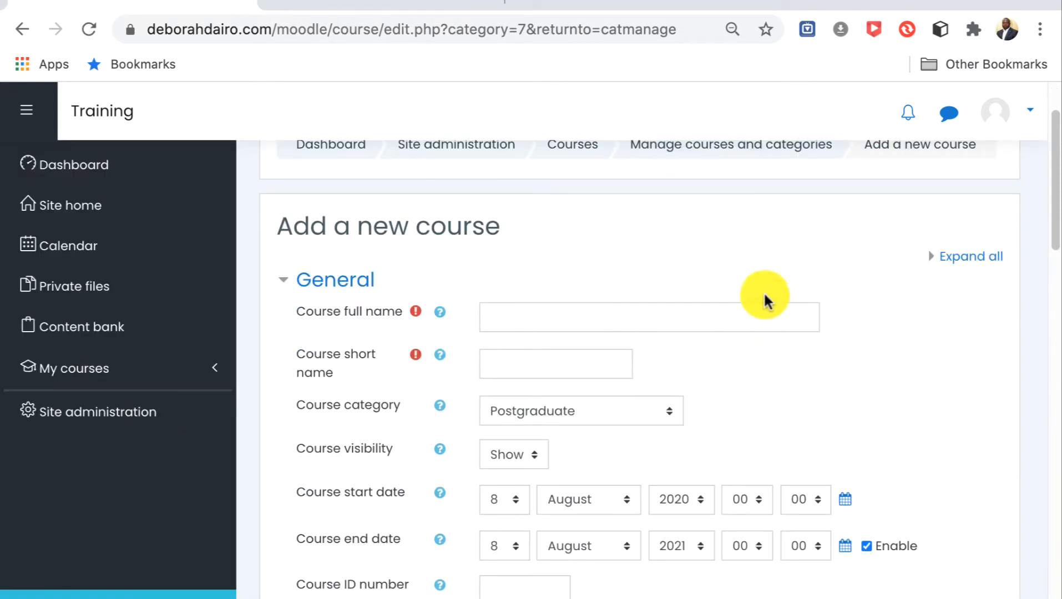
{"action": "scroll", "coordinate": [836, 345], "scroll_direction": "down", "scroll_amount": 1}
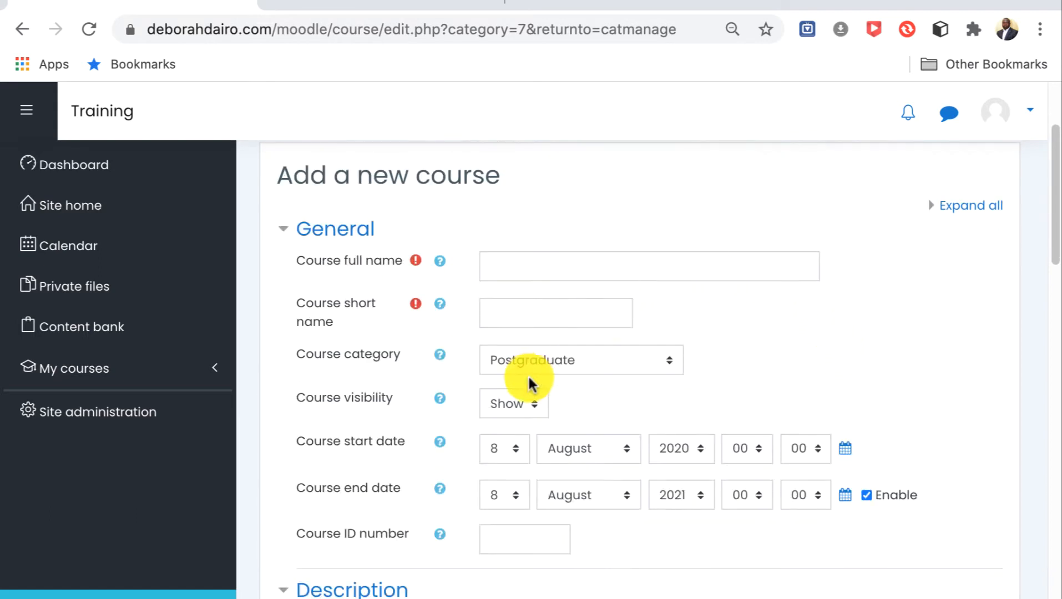
Set the course full name to "CBG901. Introduction to Bioinformatics".
{"action": "left_click", "coordinate": [577, 269]}
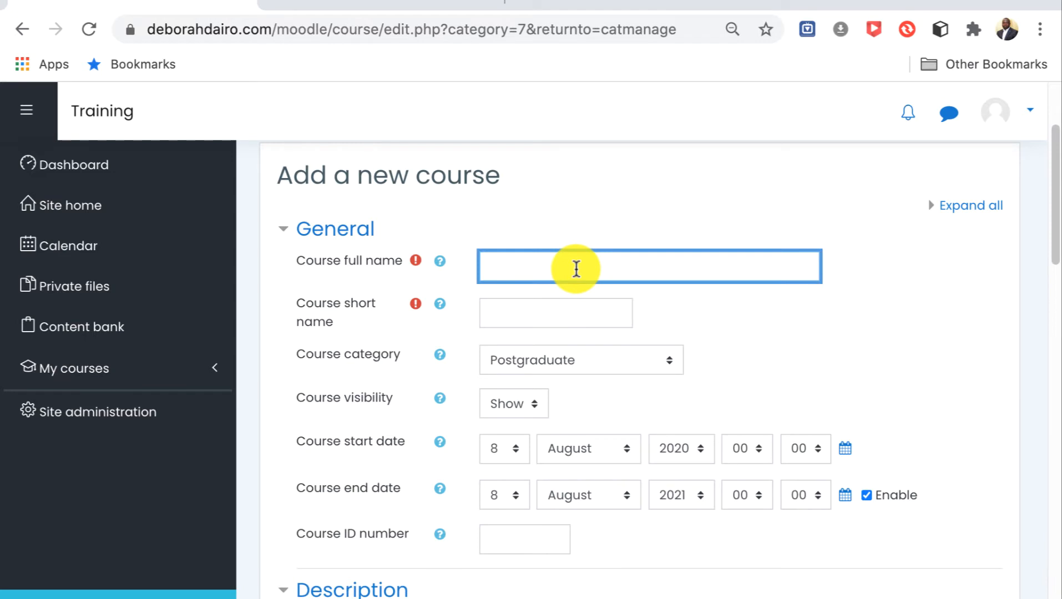
{"action": "type", "text": "CBG901"}
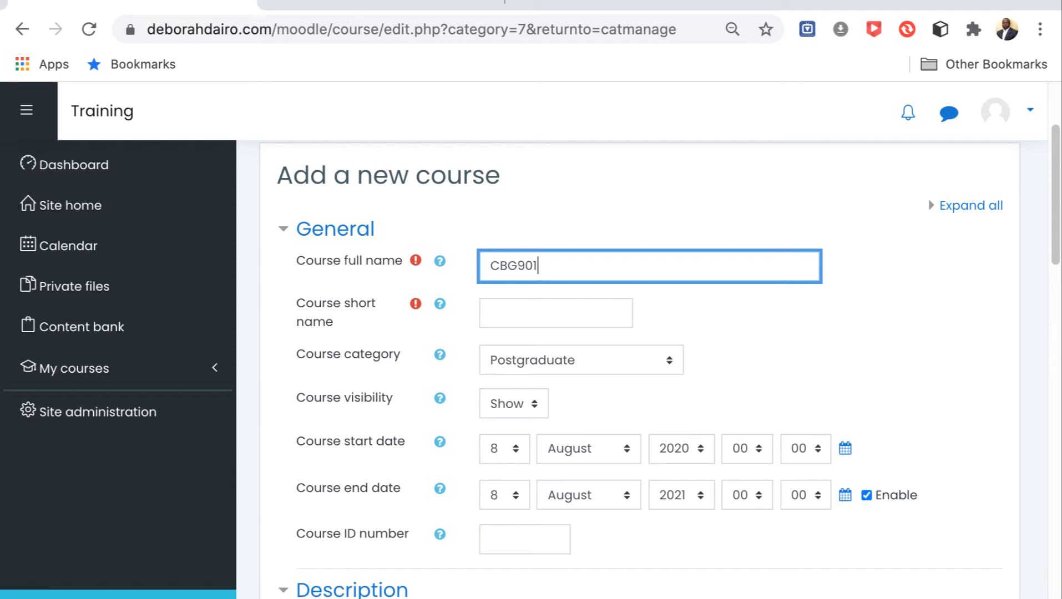
{"action": "type", "text": ". Introduction t"}
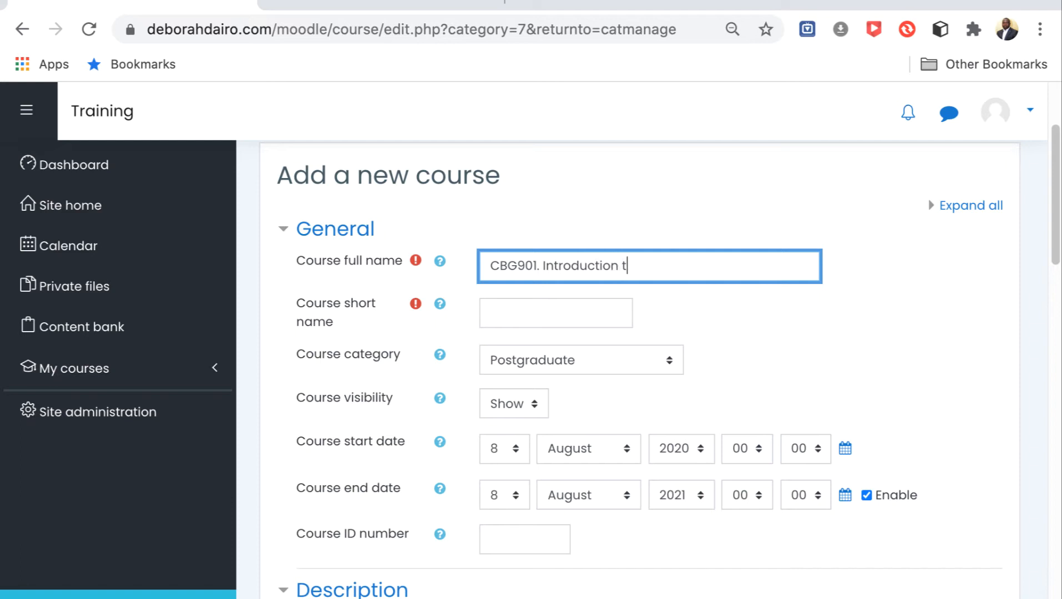
{"action": "type", "text": "o Bioinform"}
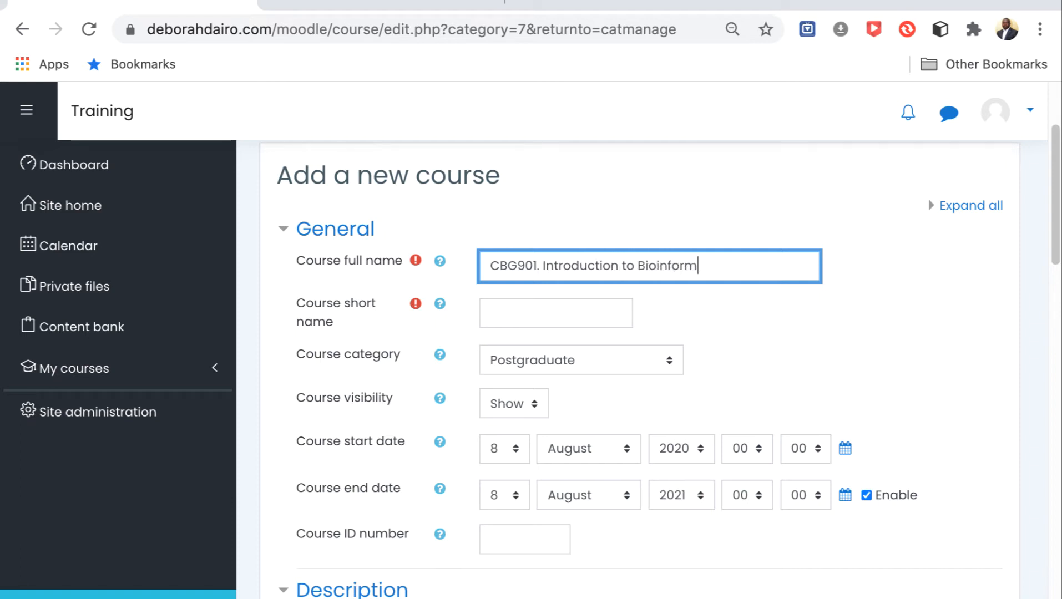
{"action": "type", "text": "atics"}
Set the course short name to CBG901 and keep the course visibility on Show.
{"action": "scroll", "coordinate": [603, 317], "scroll_direction": "up", "scroll_amount": 1}
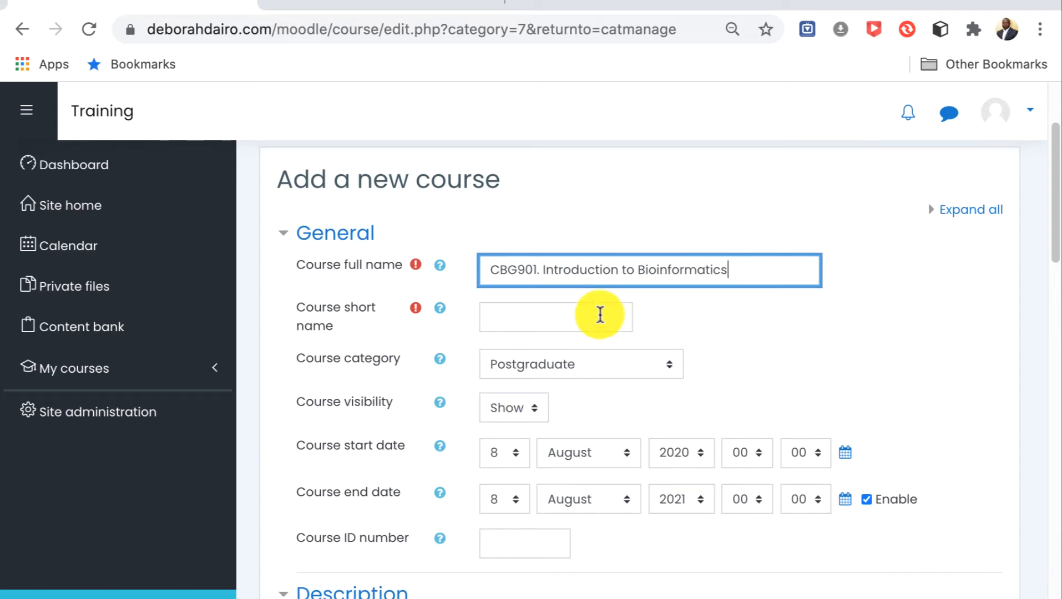
{"action": "left_click", "coordinate": [491, 323]}
{"action": "type", "text": "CBG901"}
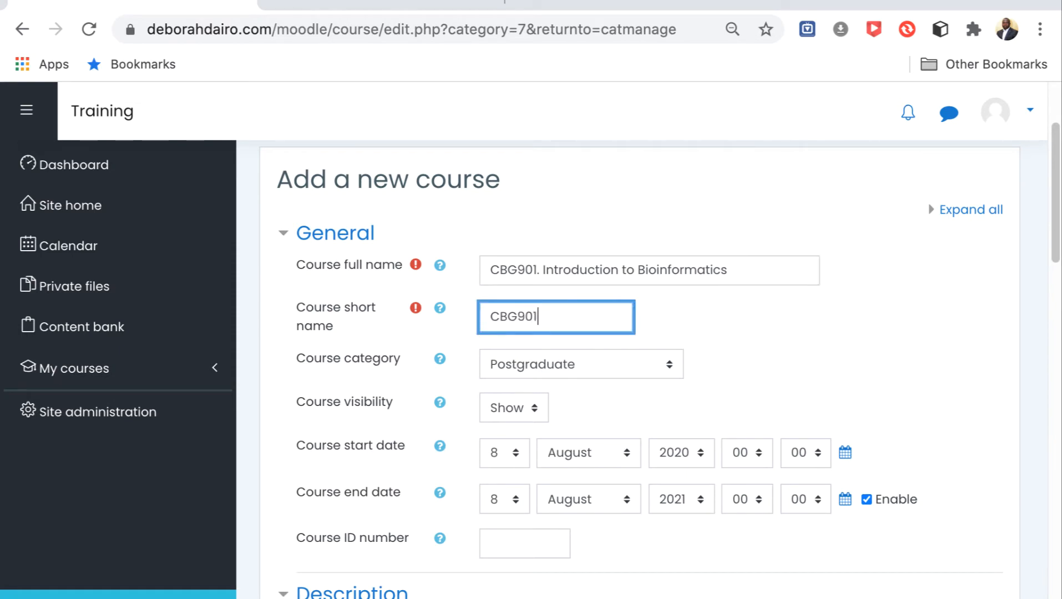
{"action": "scroll", "coordinate": [721, 318], "scroll_direction": "down", "scroll_amount": 2}
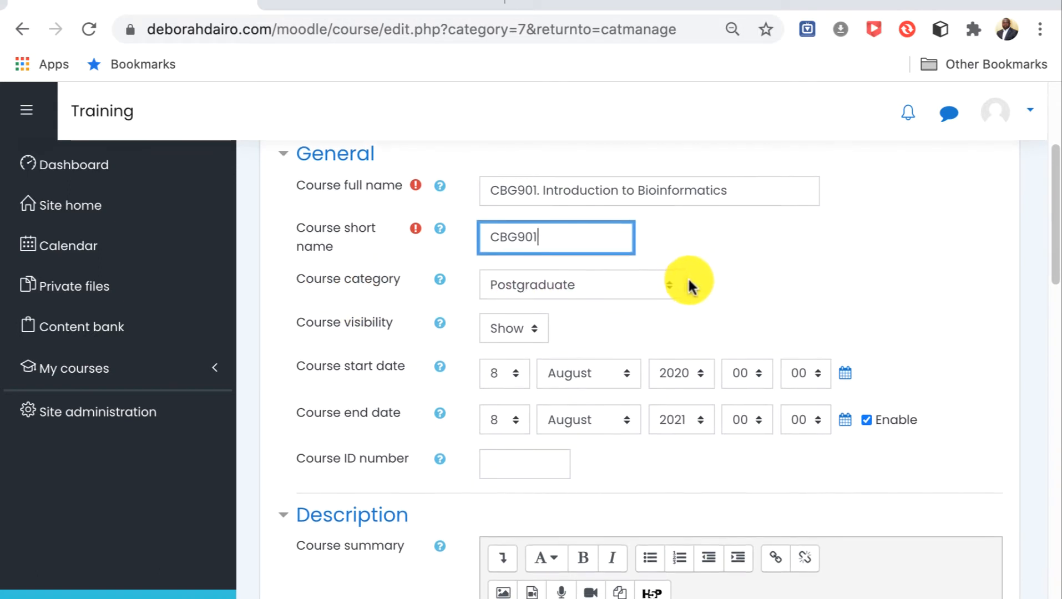
{"action": "scroll", "coordinate": [694, 276], "scroll_direction": "down", "scroll_amount": 1}
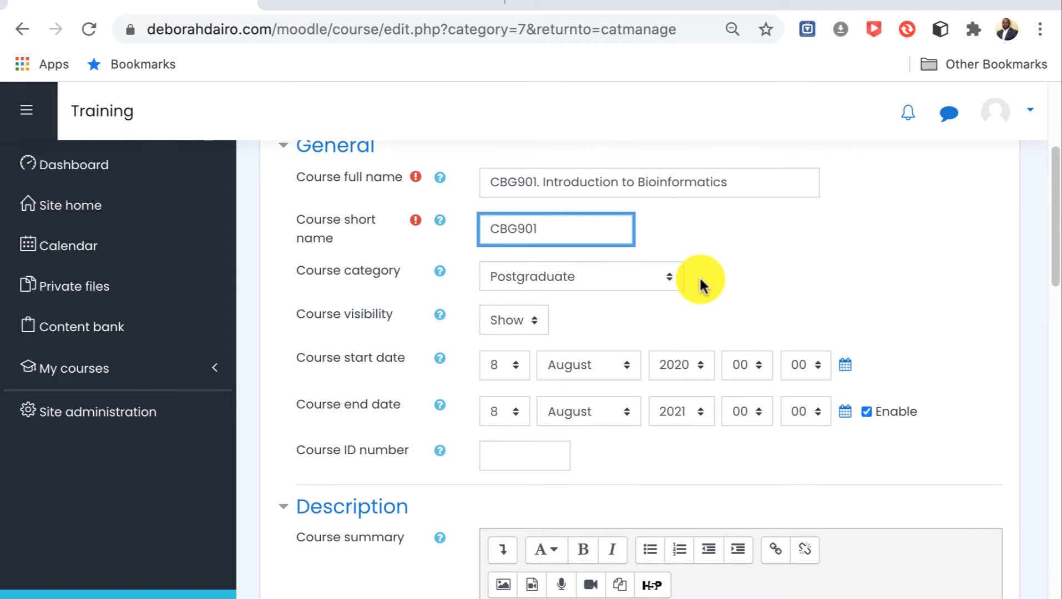
{"action": "left_click", "coordinate": [536, 325]}
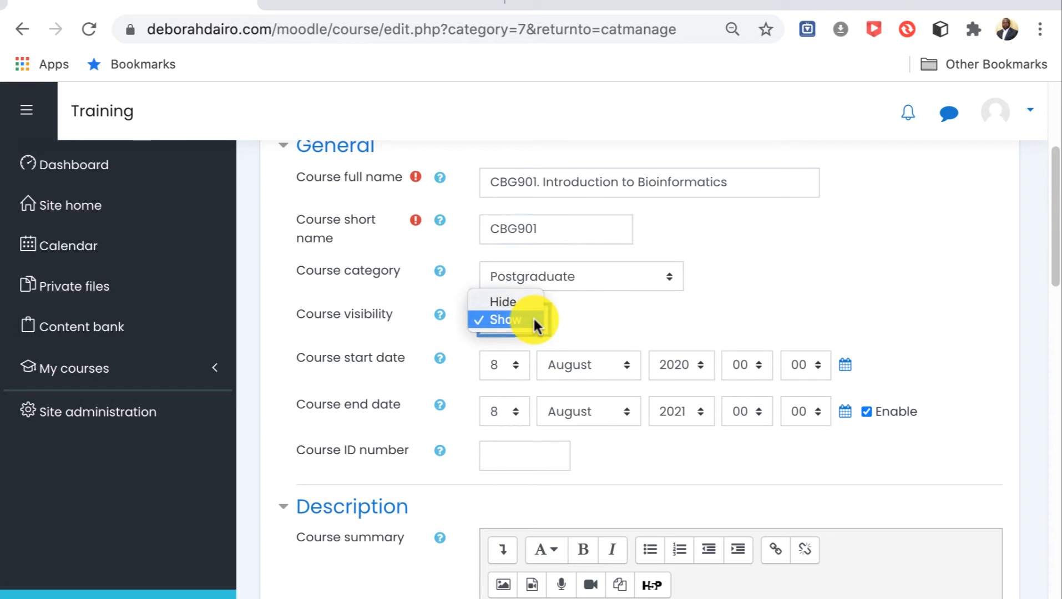
{"action": "left_click", "coordinate": [558, 317]}
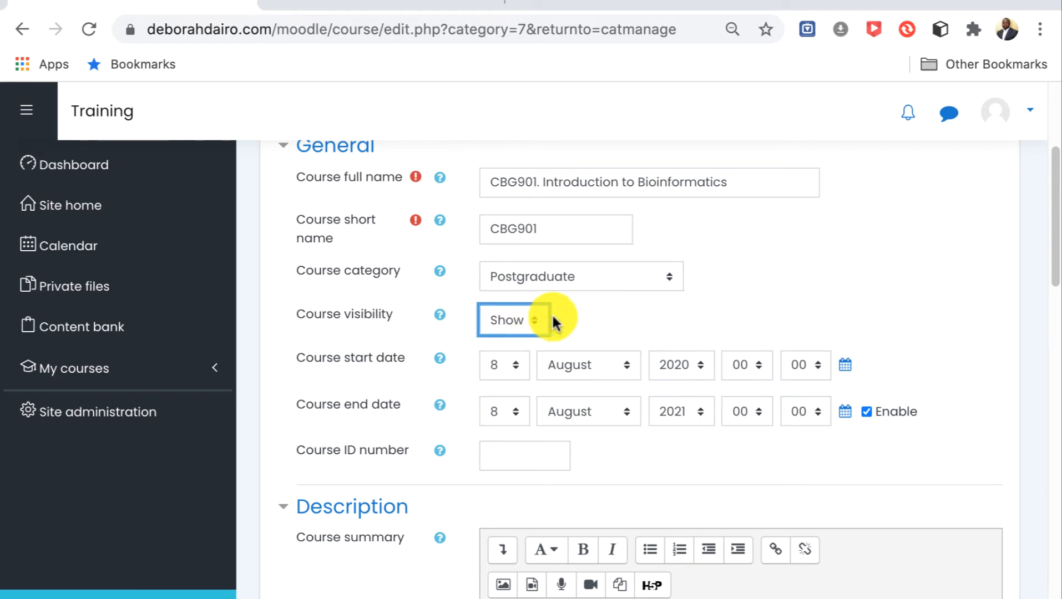
Enter CBG901 as the course ID number.
{"action": "scroll", "coordinate": [576, 309], "scroll_direction": "down", "scroll_amount": 2}
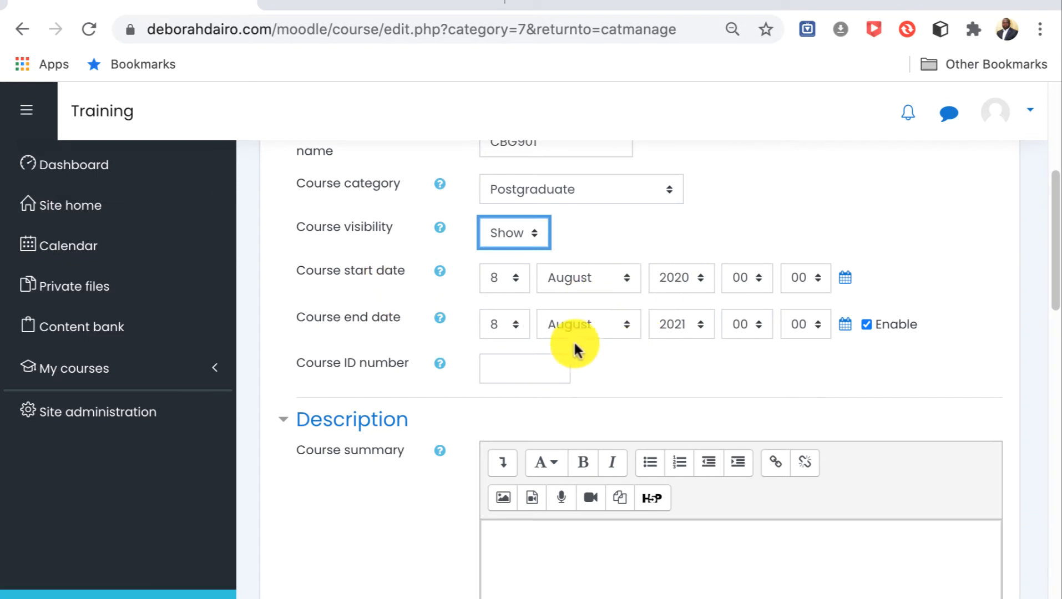
{"action": "left_click", "coordinate": [498, 369]}
{"action": "type", "text": "CBG"}
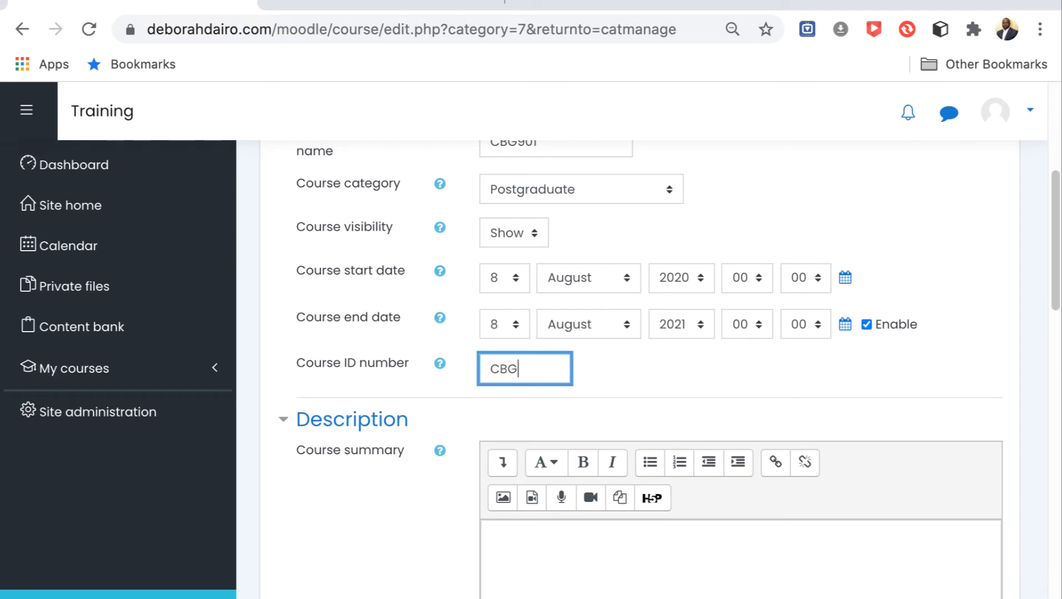
{"action": "type", "text": "901"}
Write "This course..." as the course summary.
{"action": "scroll", "coordinate": [692, 426], "scroll_direction": "down", "scroll_amount": 2}
{"action": "scroll", "coordinate": [605, 377], "scroll_direction": "down", "scroll_amount": 3}
{"action": "left_click", "coordinate": [527, 248]}
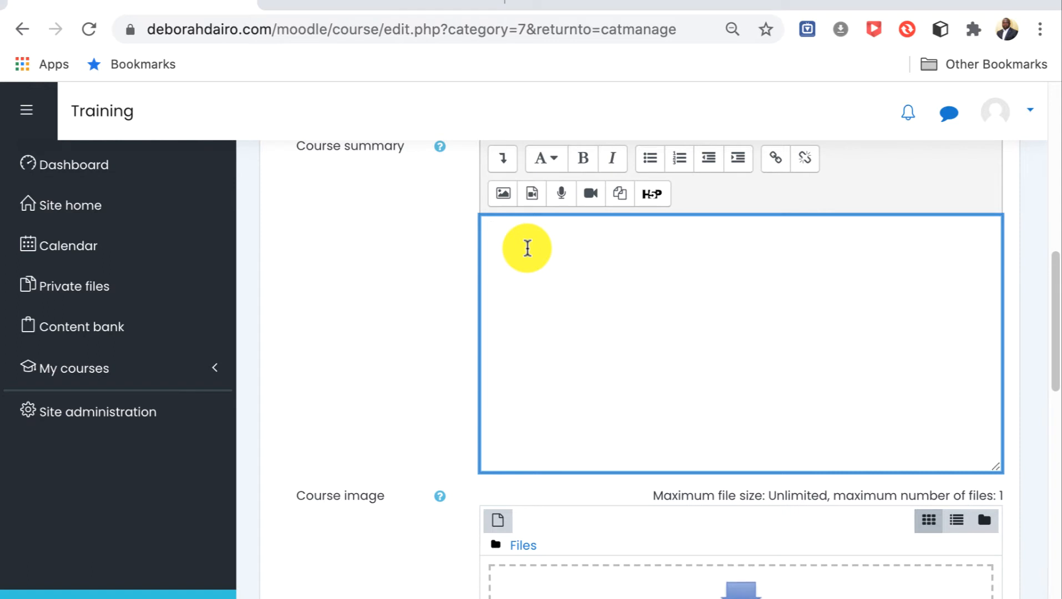
{"action": "type", "text": "This "}
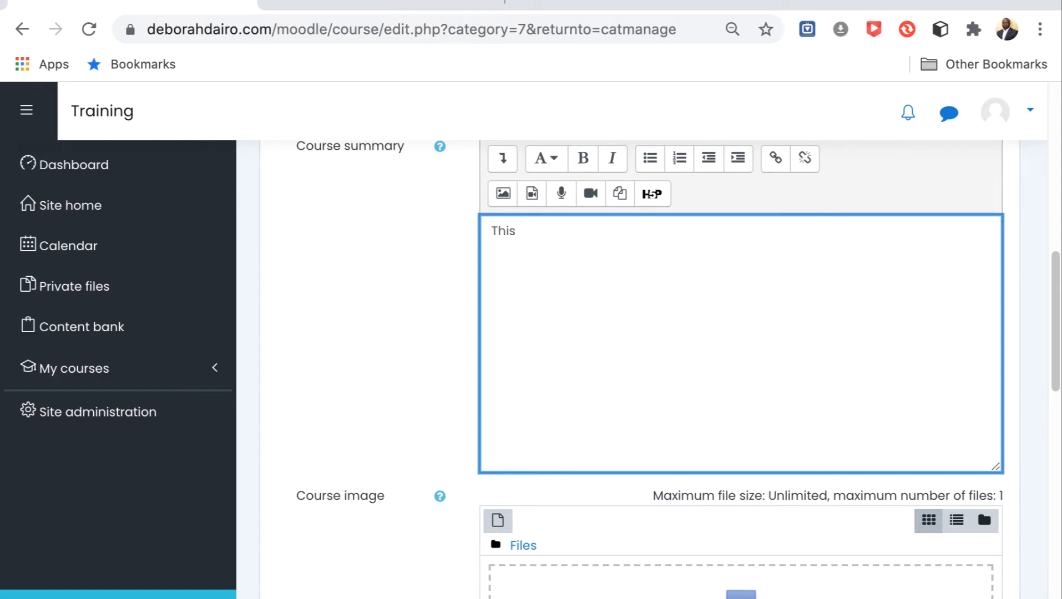
{"action": "type", "text": "course..."}
Examine the course image upload area, its accepted file types and the collapsed settings sections below it.
{"action": "scroll", "coordinate": [672, 373], "scroll_direction": "down", "scroll_amount": 1}
{"action": "scroll", "coordinate": [669, 370], "scroll_direction": "down", "scroll_amount": 3}
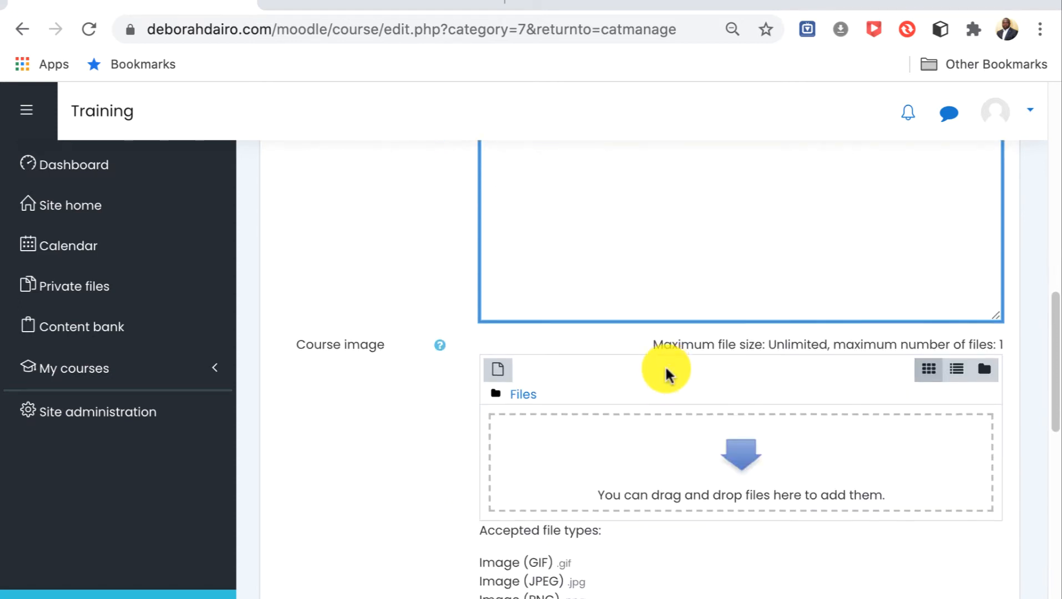
{"action": "scroll", "coordinate": [610, 355], "scroll_direction": "down", "scroll_amount": 1}
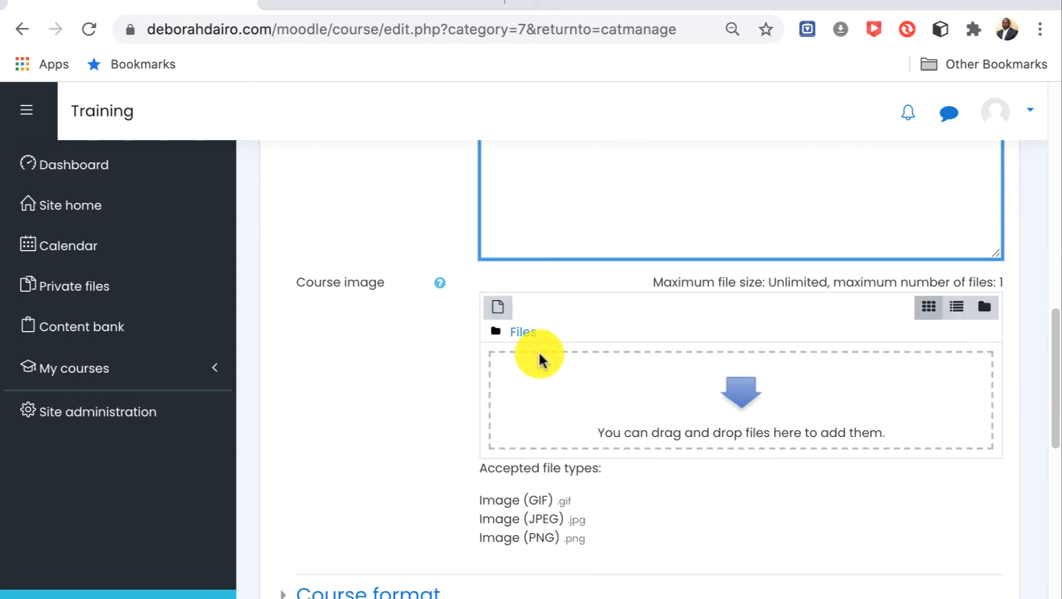
{"action": "scroll", "coordinate": [539, 355], "scroll_direction": "down", "scroll_amount": 2}
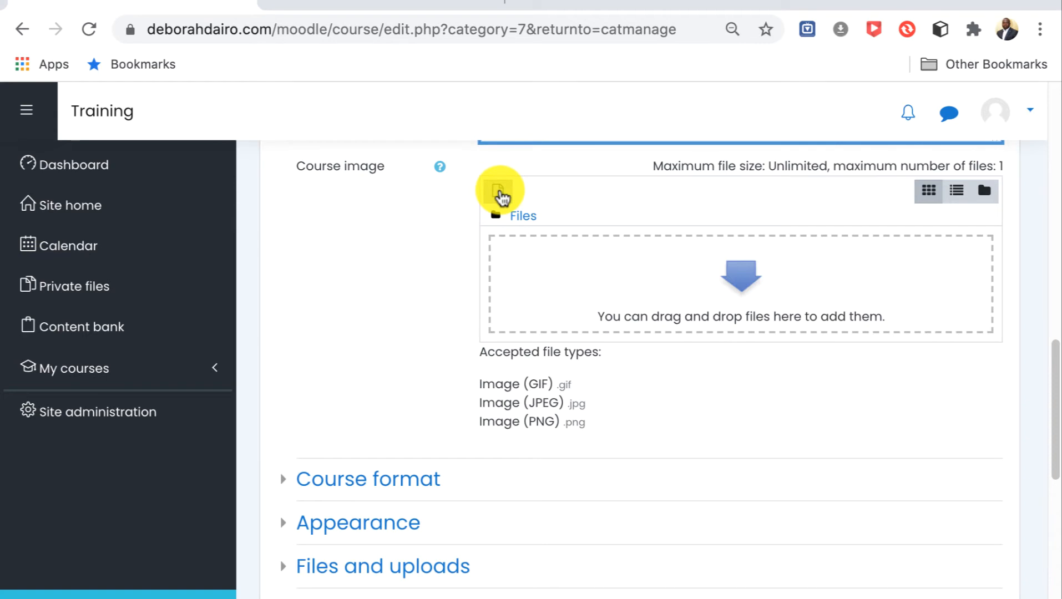
{"action": "scroll", "coordinate": [609, 366], "scroll_direction": "down", "scroll_amount": 1}
{"action": "scroll", "coordinate": [609, 366], "scroll_direction": "down", "scroll_amount": 1}
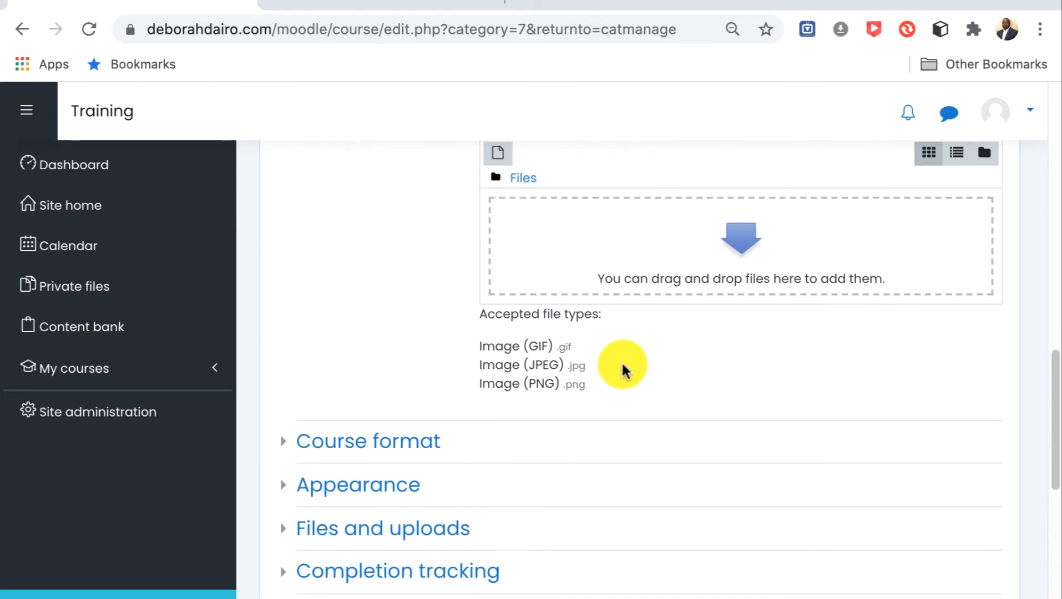
Expand the course format settings and keep Topics format with 4 sections for the new course.
{"action": "scroll", "coordinate": [623, 368], "scroll_direction": "down", "scroll_amount": 3}
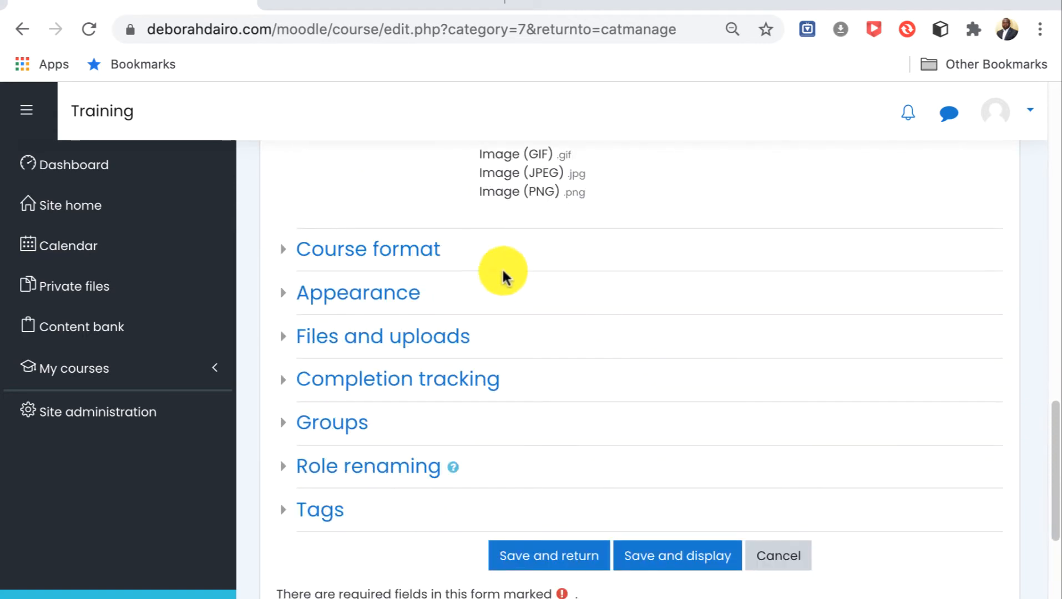
{"action": "left_click", "coordinate": [424, 253]}
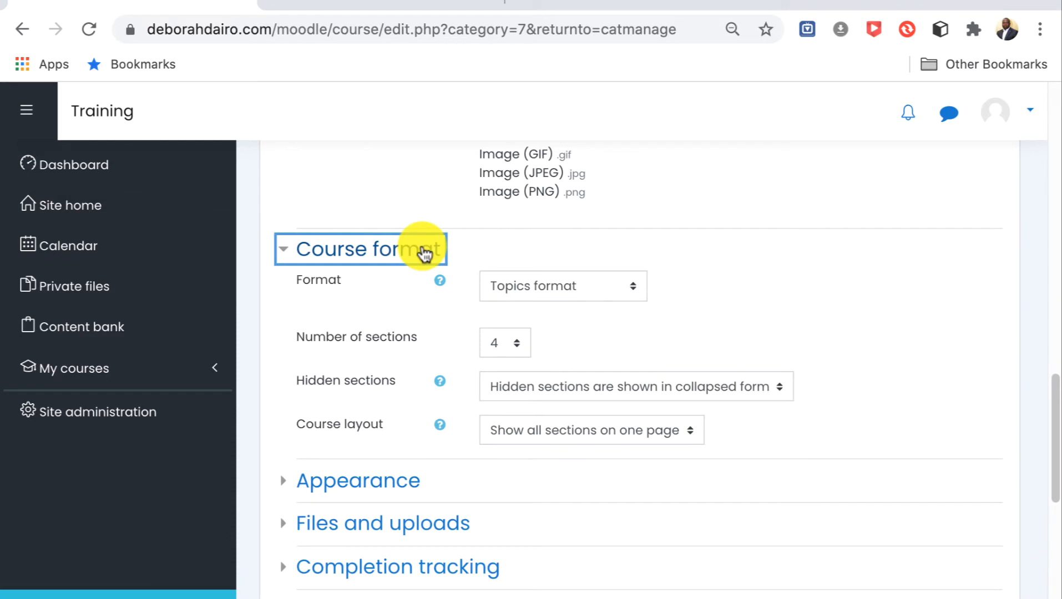
{"action": "left_click", "coordinate": [630, 289]}
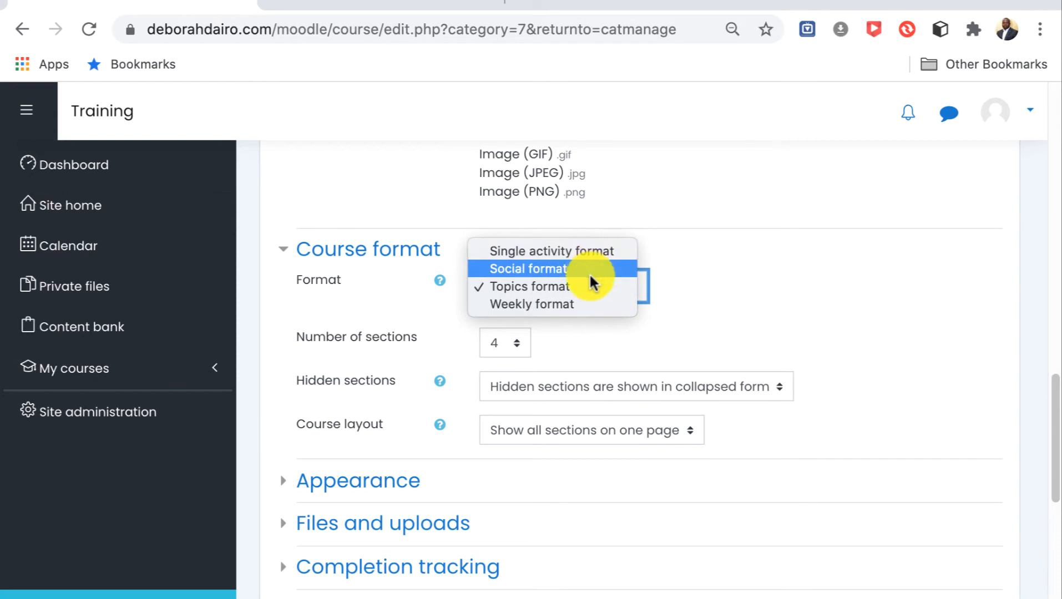
{"action": "left_click", "coordinate": [686, 293]}
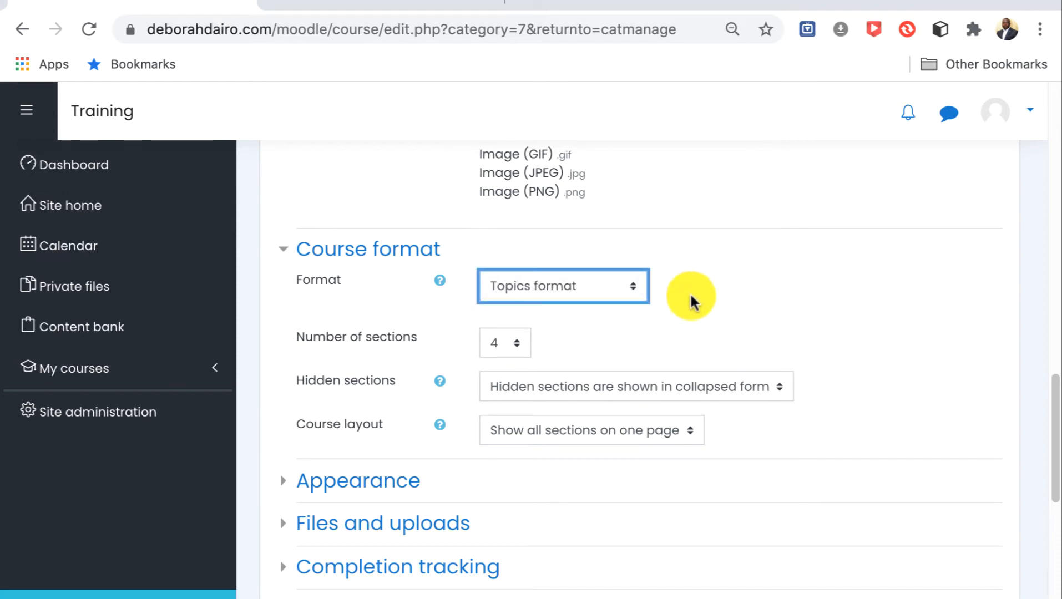
{"action": "scroll", "coordinate": [688, 292], "scroll_direction": "down", "scroll_amount": 1}
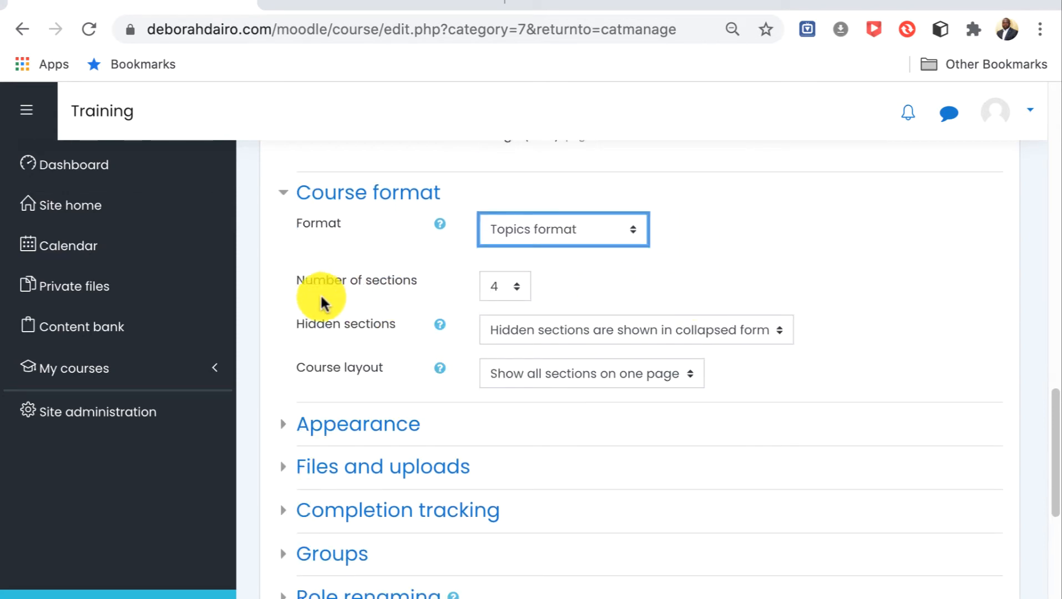
{"action": "left_click", "coordinate": [517, 289]}
{"action": "left_click", "coordinate": [517, 289]}
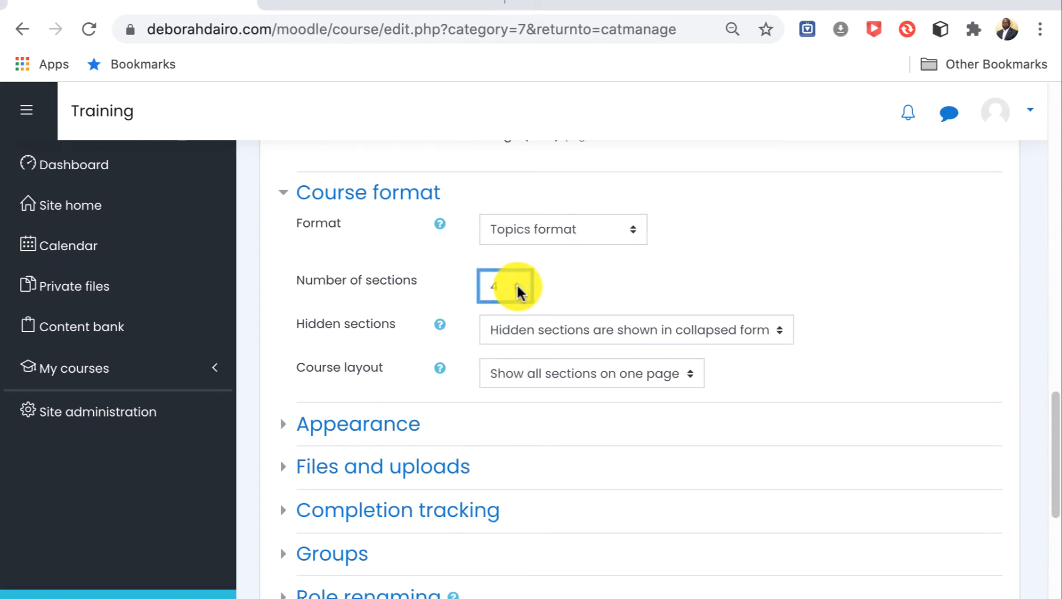
Save the new CBG901 course and return from the course creation form.
{"action": "scroll", "coordinate": [838, 308], "scroll_direction": "down", "scroll_amount": 3}
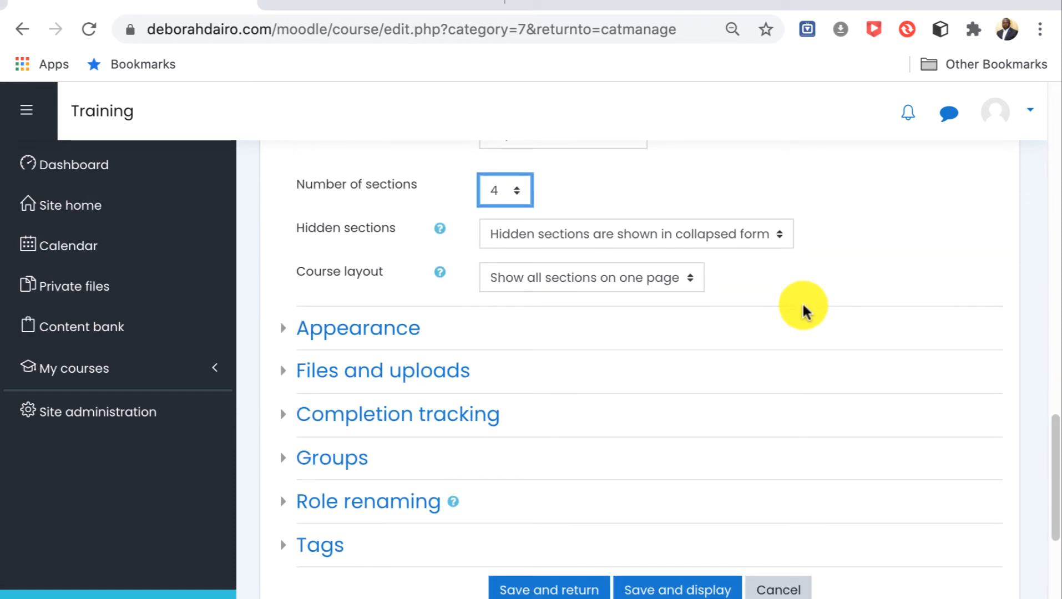
{"action": "scroll", "coordinate": [821, 292], "scroll_direction": "down", "scroll_amount": 1}
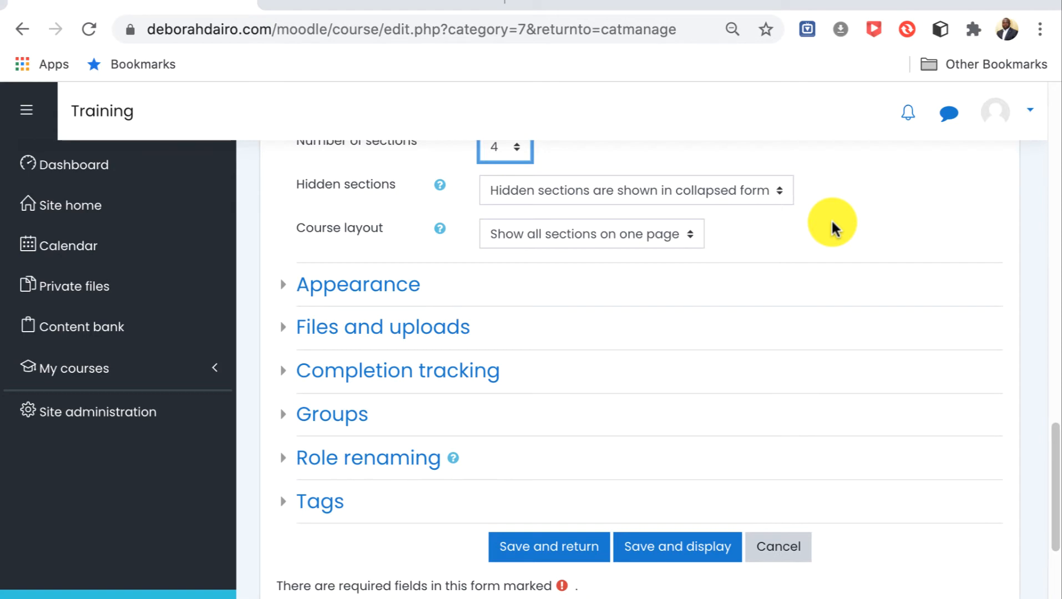
{"action": "scroll", "coordinate": [830, 224], "scroll_direction": "down", "scroll_amount": 1}
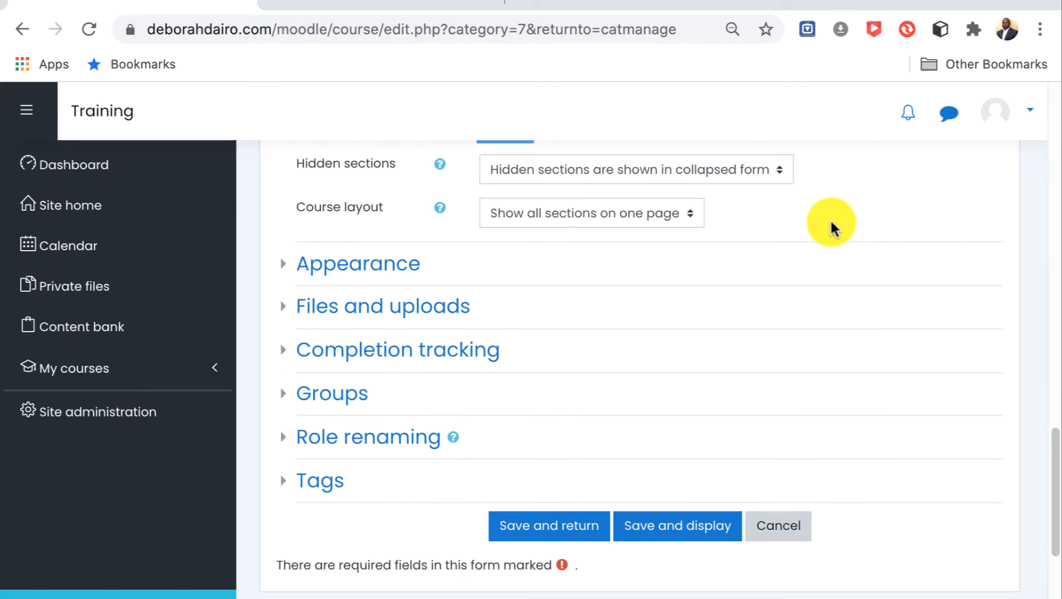
{"action": "scroll", "coordinate": [831, 224], "scroll_direction": "down", "scroll_amount": 2}
{"action": "scroll", "coordinate": [831, 225], "scroll_direction": "up", "scroll_amount": 1}
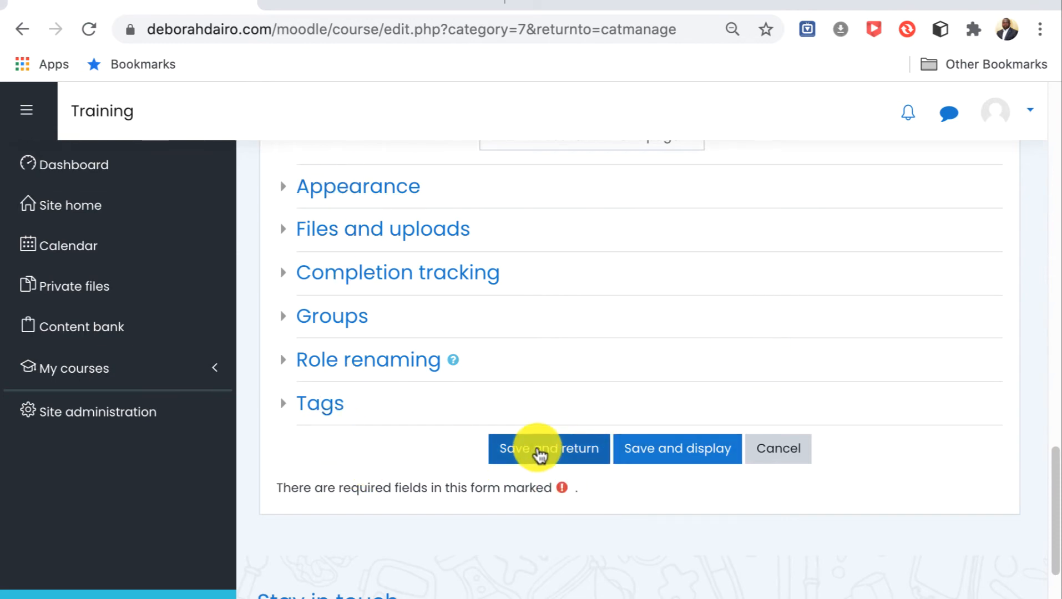
{"action": "left_click", "coordinate": [540, 457]}
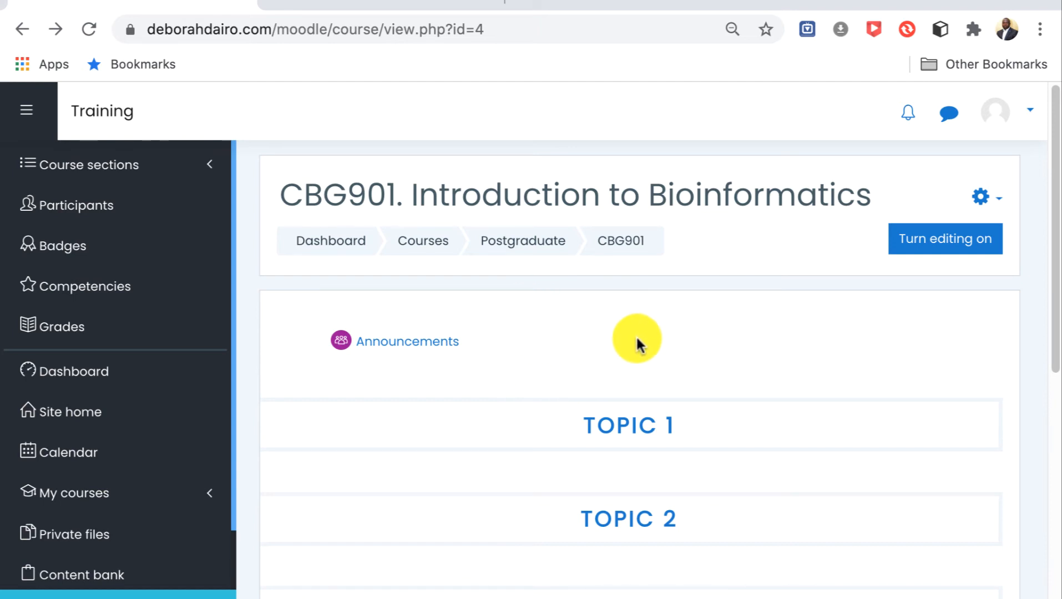
Open the settings of the CBG901 course for editing and review its general details, dates, summary and course image area.
{"action": "left_click", "coordinate": [983, 197]}
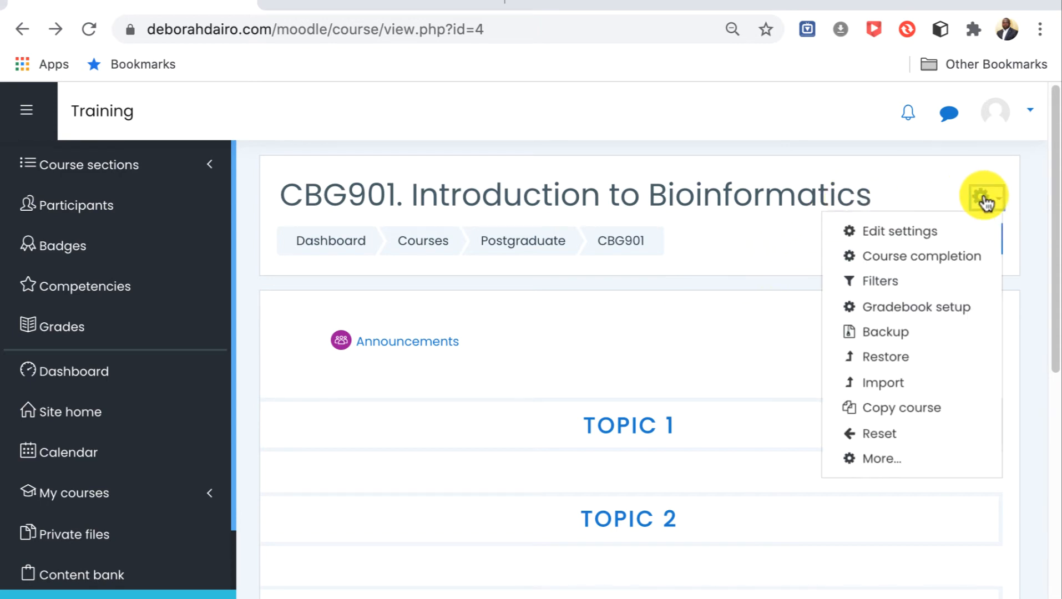
{"action": "left_click", "coordinate": [930, 233]}
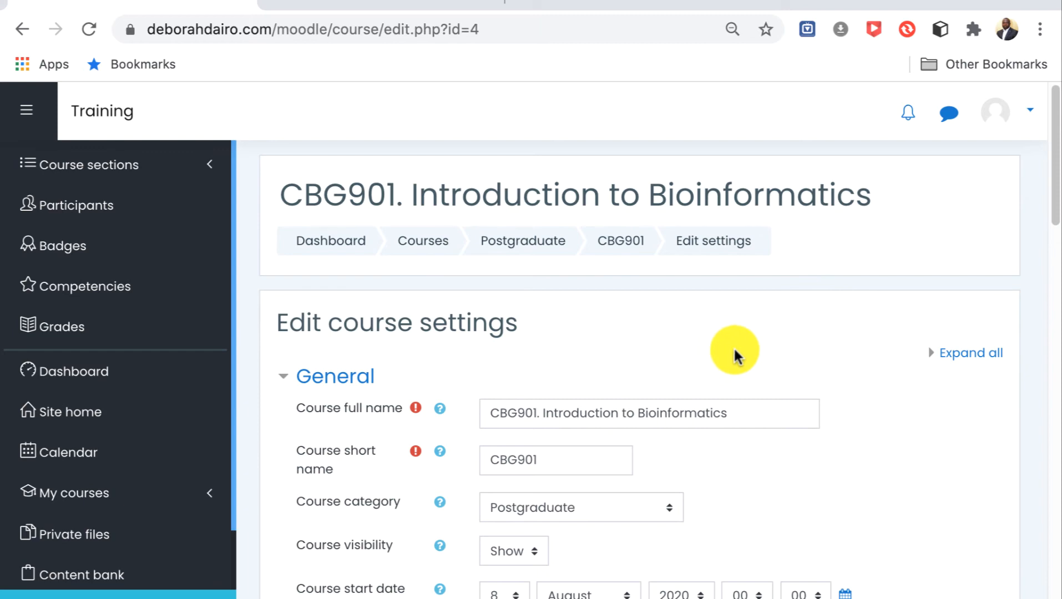
{"action": "scroll", "coordinate": [748, 372], "scroll_direction": "down", "scroll_amount": 2}
{"action": "scroll", "coordinate": [696, 374], "scroll_direction": "down", "scroll_amount": 1}
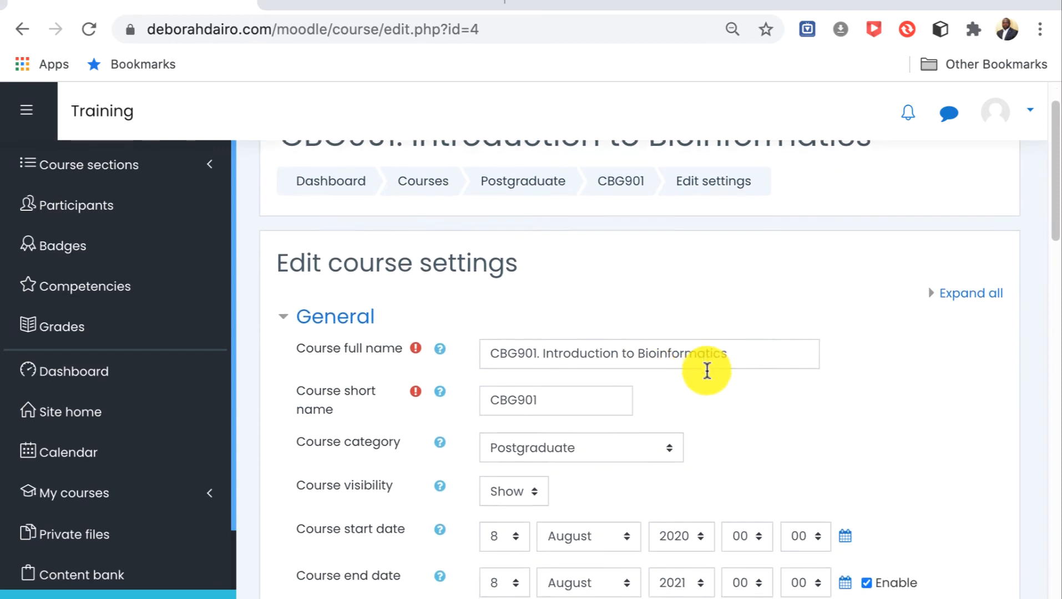
{"action": "scroll", "coordinate": [726, 372], "scroll_direction": "down", "scroll_amount": 3}
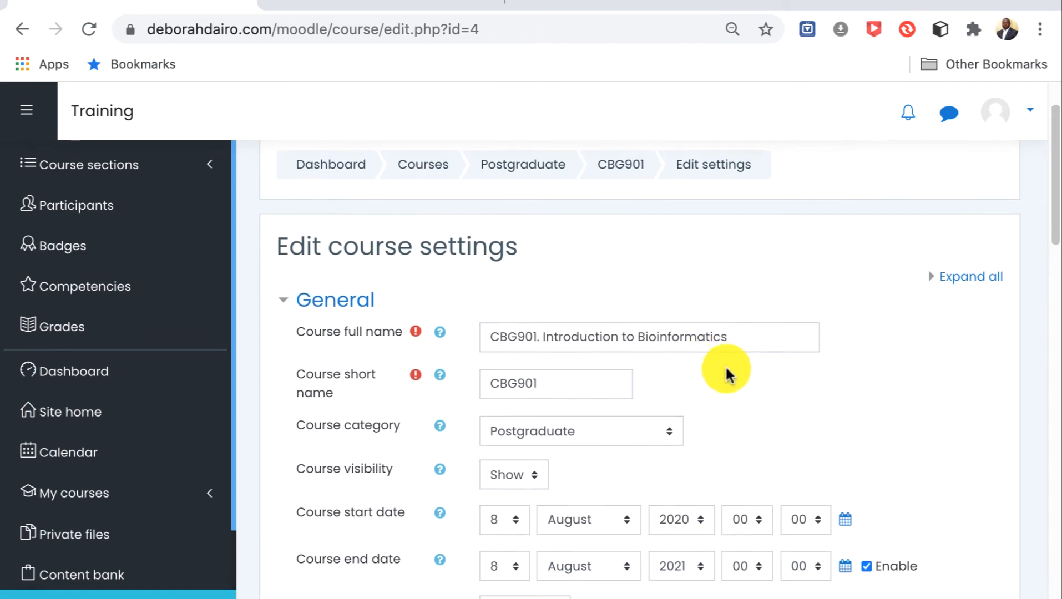
{"action": "scroll", "coordinate": [724, 371], "scroll_direction": "down", "scroll_amount": 1}
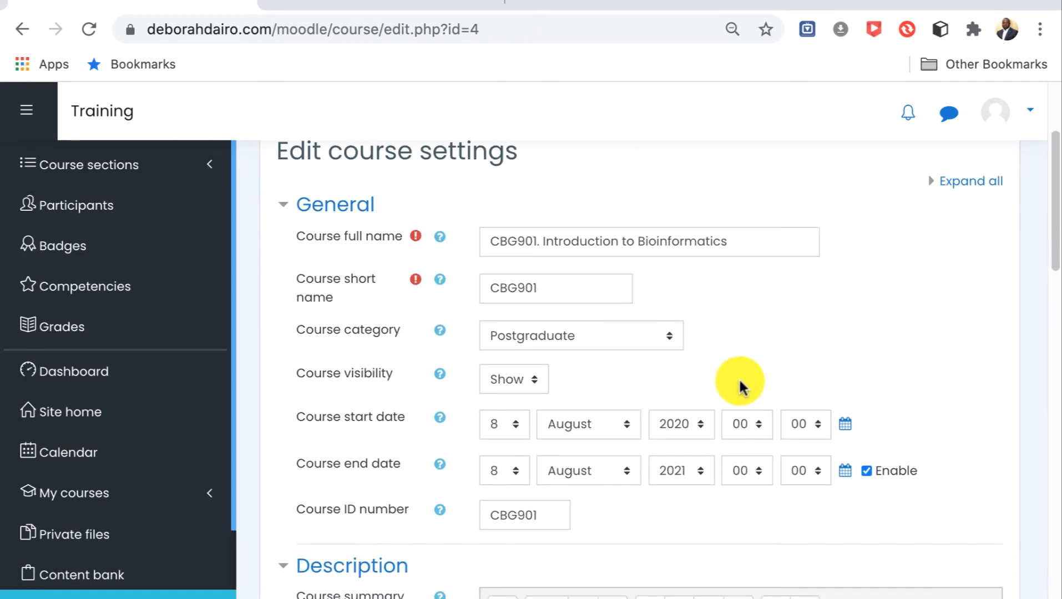
{"action": "scroll", "coordinate": [818, 387], "scroll_direction": "down", "scroll_amount": 1}
{"action": "scroll", "coordinate": [818, 383], "scroll_direction": "down", "scroll_amount": 1}
{"action": "scroll", "coordinate": [817, 383], "scroll_direction": "down", "scroll_amount": 1}
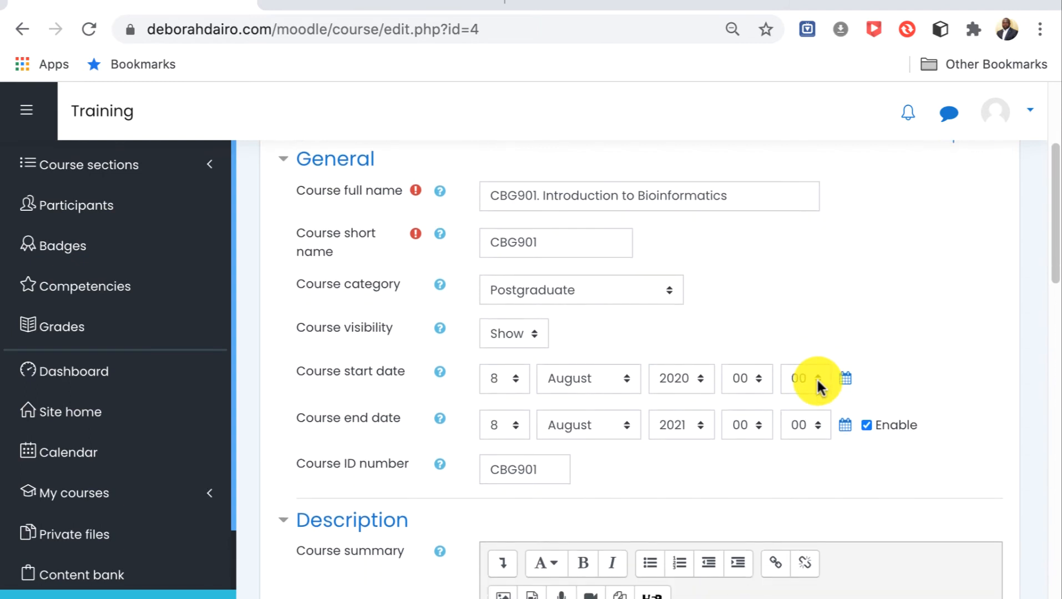
{"action": "scroll", "coordinate": [817, 383], "scroll_direction": "down", "scroll_amount": 1}
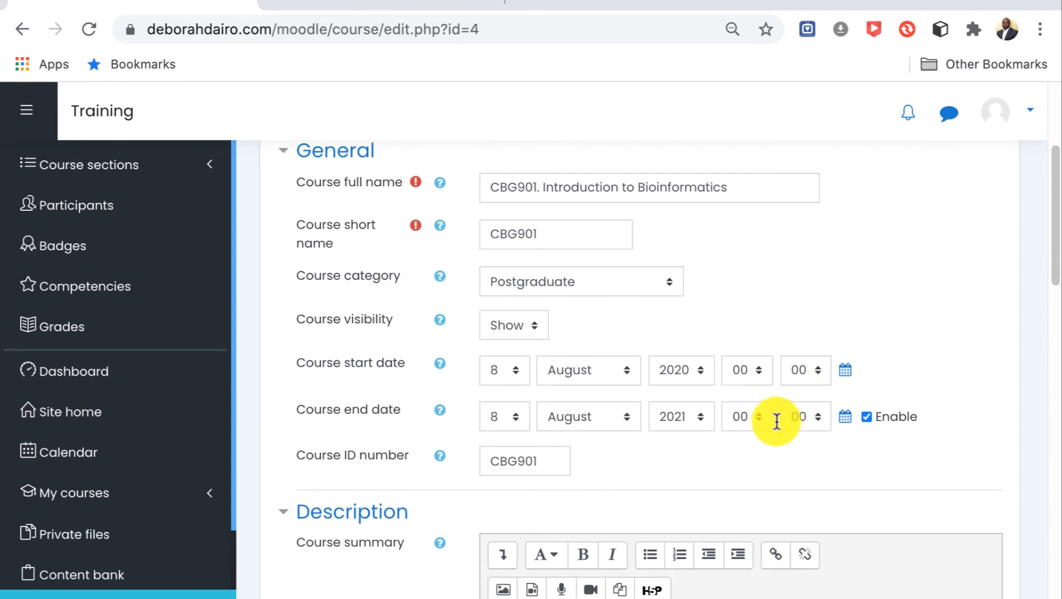
{"action": "scroll", "coordinate": [779, 422], "scroll_direction": "down", "scroll_amount": 1}
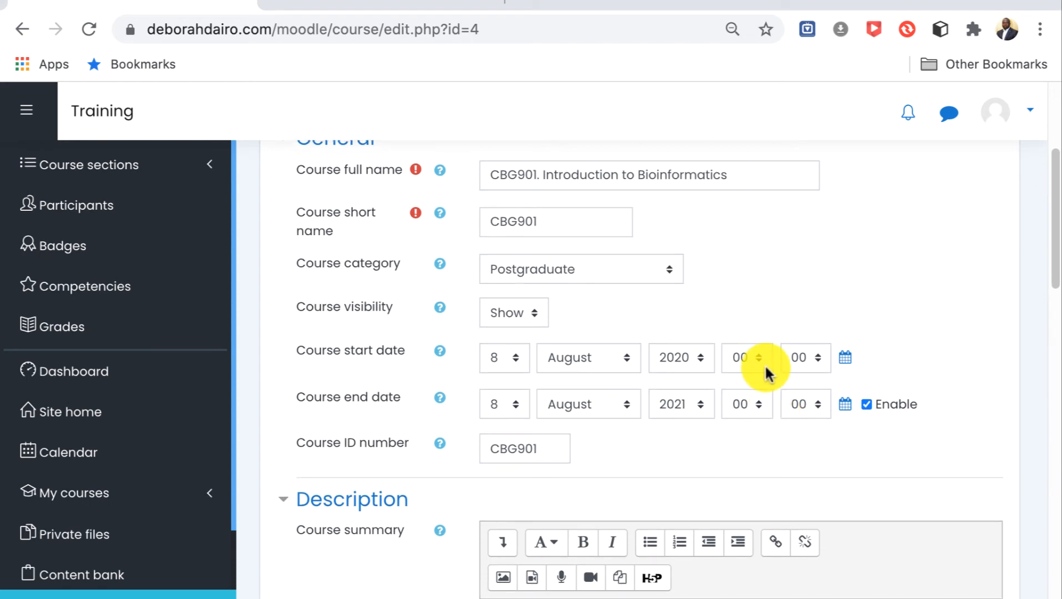
{"action": "scroll", "coordinate": [767, 368], "scroll_direction": "down", "scroll_amount": 1}
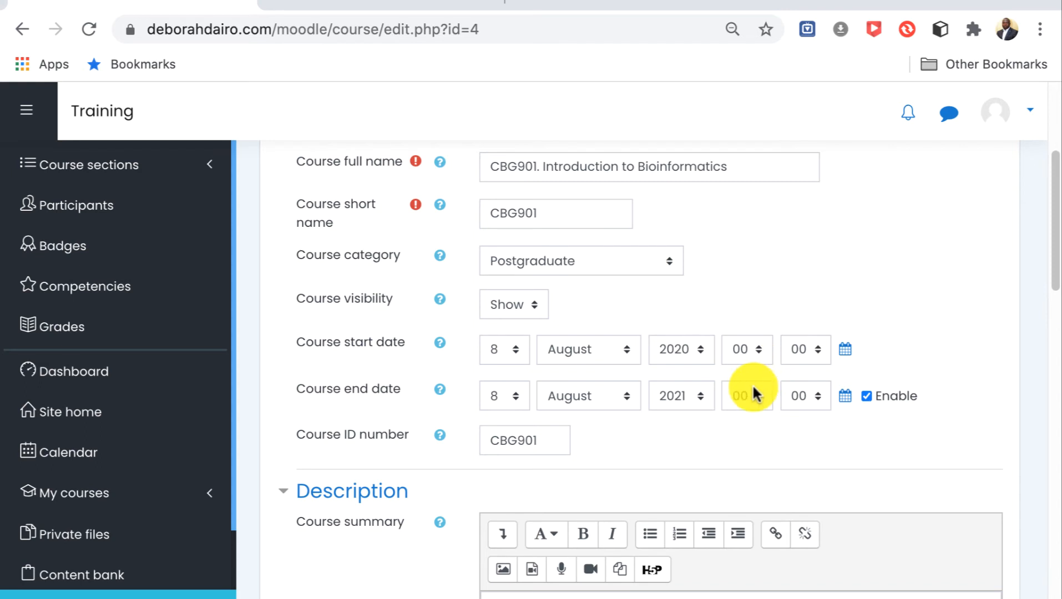
{"action": "scroll", "coordinate": [749, 384], "scroll_direction": "down", "scroll_amount": 4}
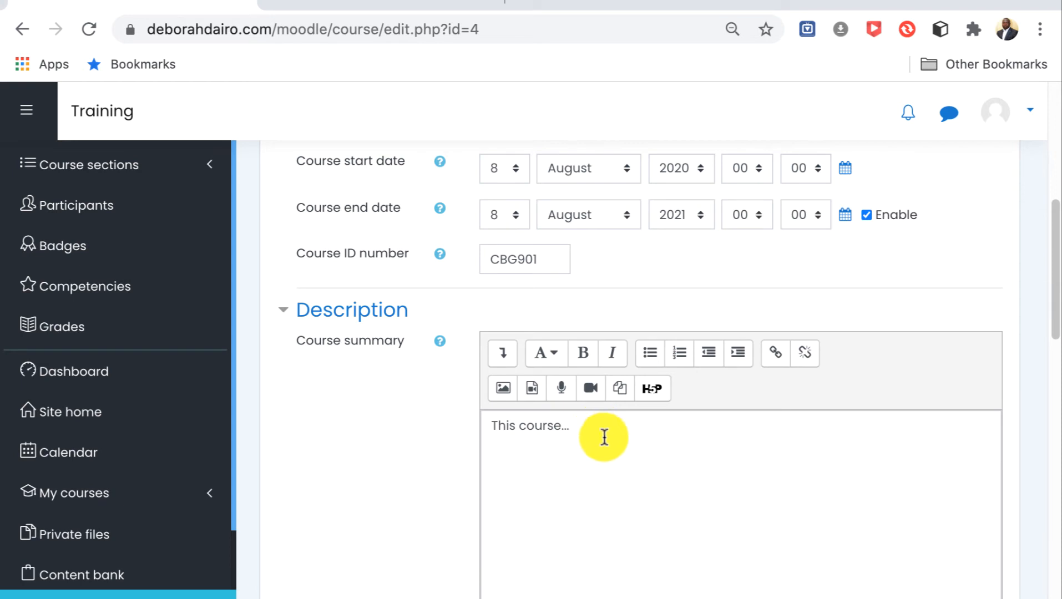
{"action": "scroll", "coordinate": [599, 429], "scroll_direction": "down", "scroll_amount": 3}
{"action": "scroll", "coordinate": [607, 427], "scroll_direction": "down", "scroll_amount": 2}
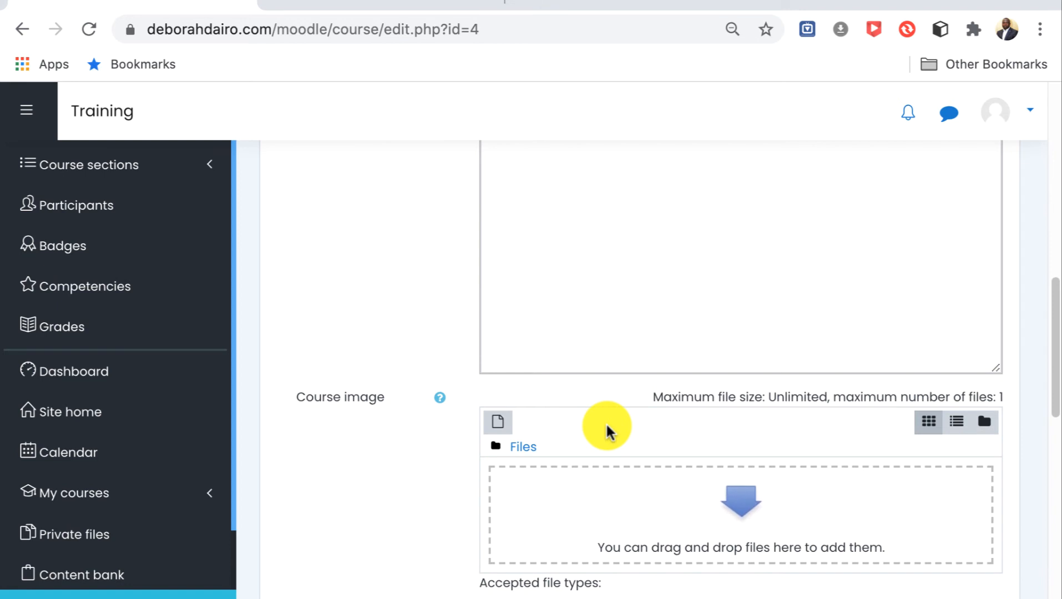
{"action": "scroll", "coordinate": [606, 426], "scroll_direction": "down", "scroll_amount": 1}
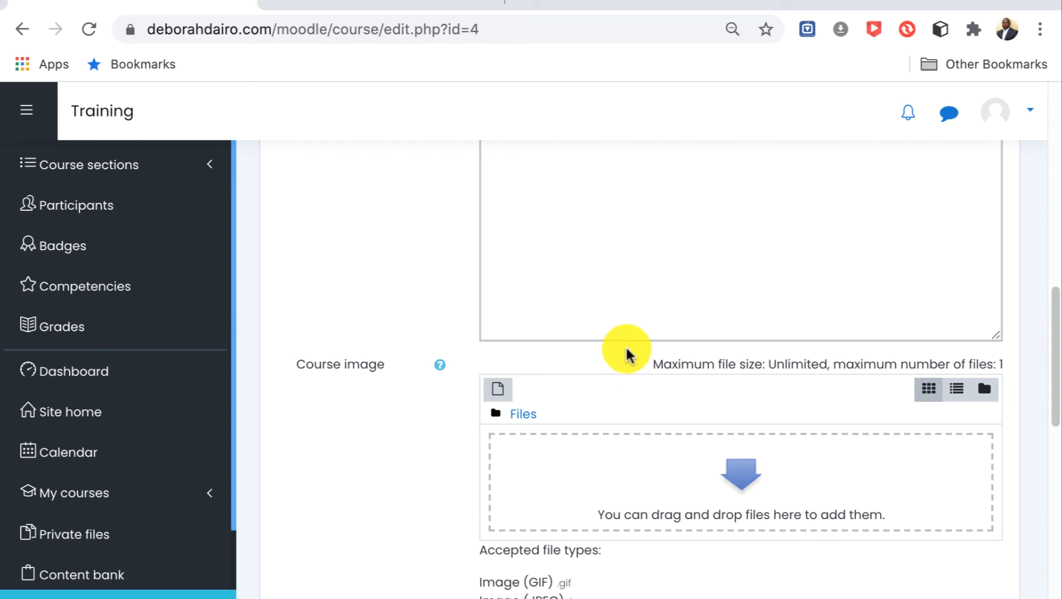
{"action": "scroll", "coordinate": [626, 345], "scroll_direction": "down", "scroll_amount": 10}
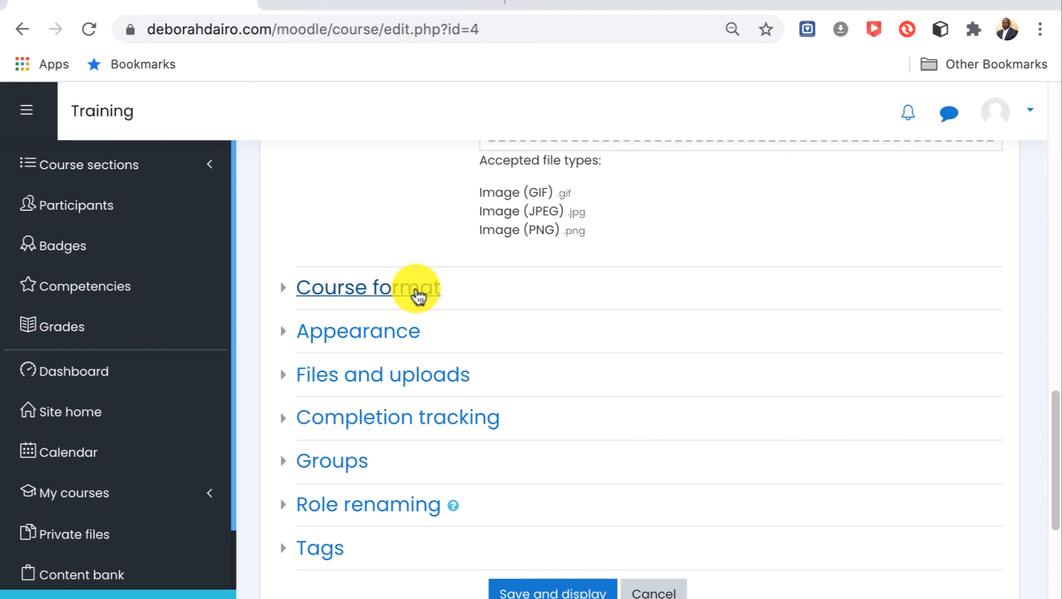
Try Single activity format as the course format, look at its activity type options, and return to Topics format.
{"action": "left_click", "coordinate": [418, 299]}
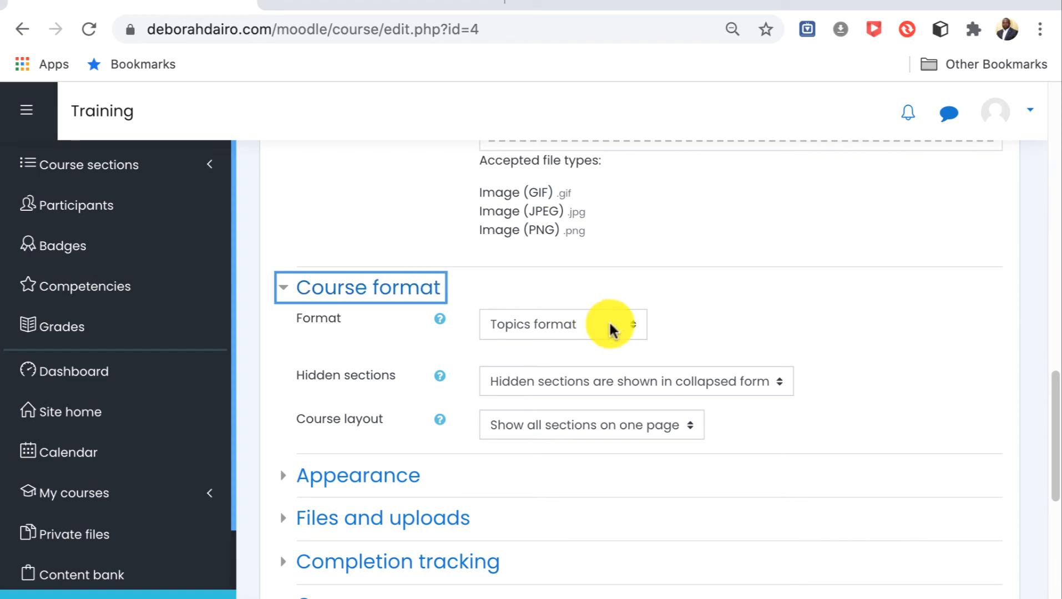
{"action": "left_click", "coordinate": [634, 326]}
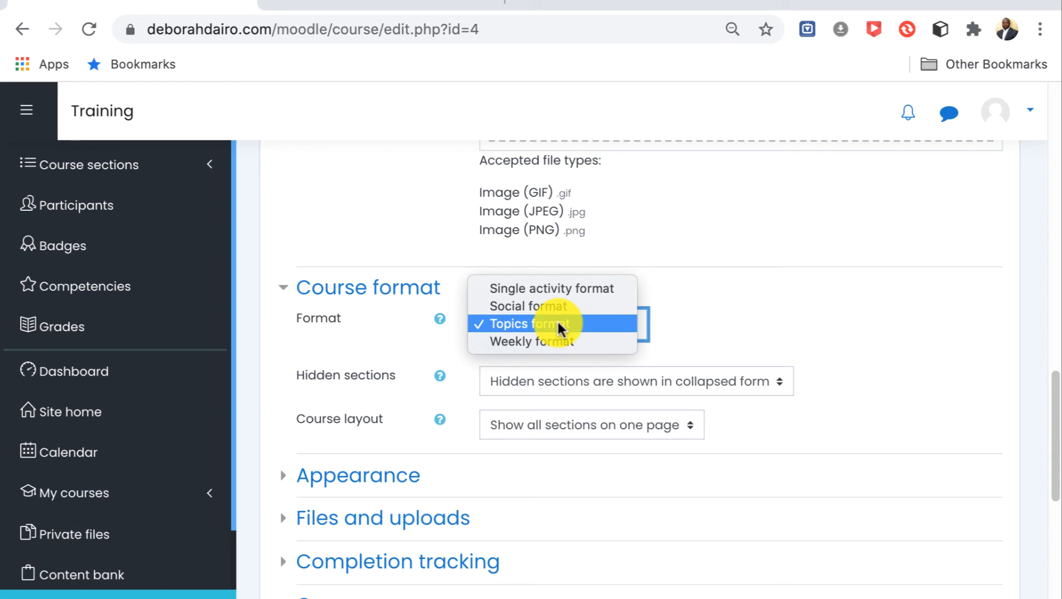
{"action": "left_click", "coordinate": [610, 288]}
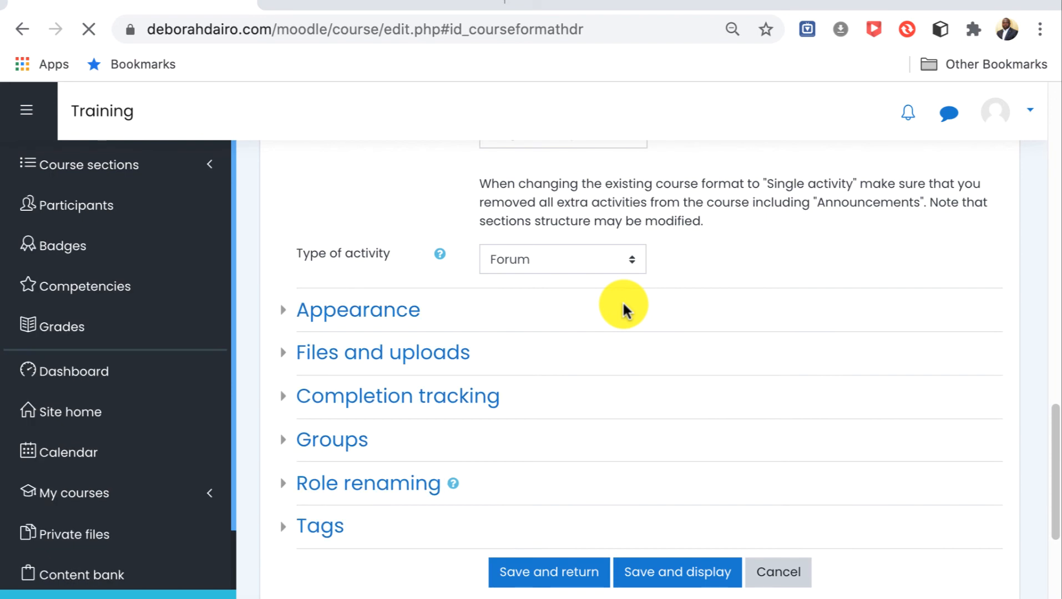
{"action": "left_click", "coordinate": [629, 264]}
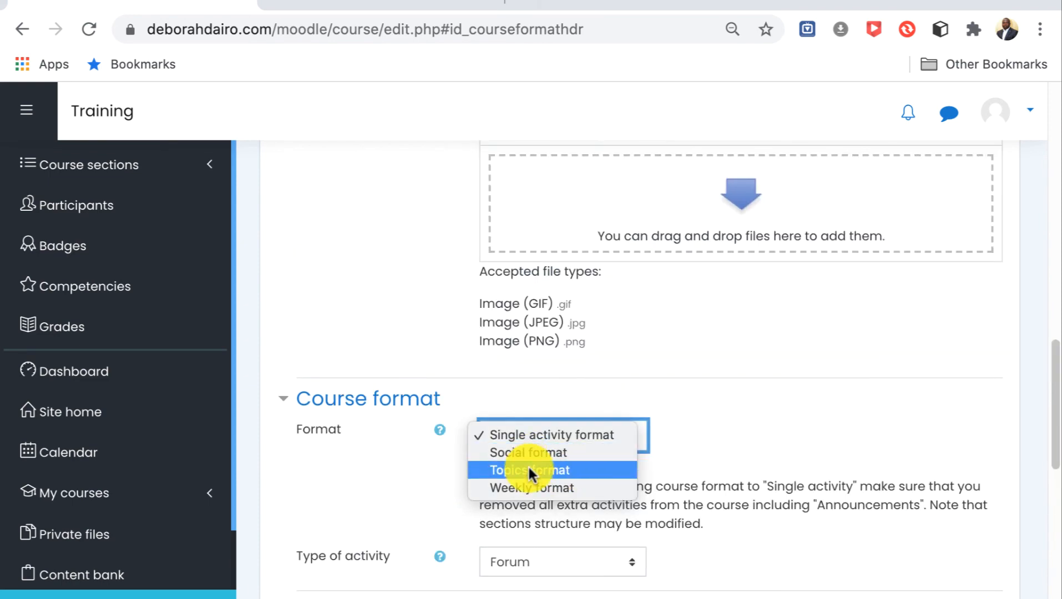
{"action": "key", "text": "Escape"}
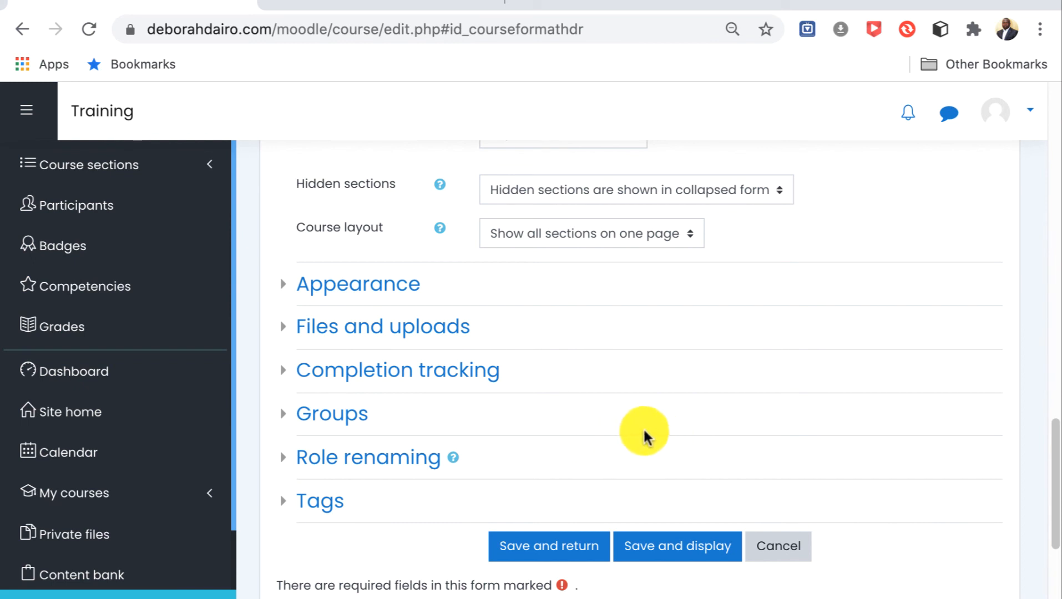
Keep the course layout on Show all sections on one page.
{"action": "left_click", "coordinate": [693, 238]}
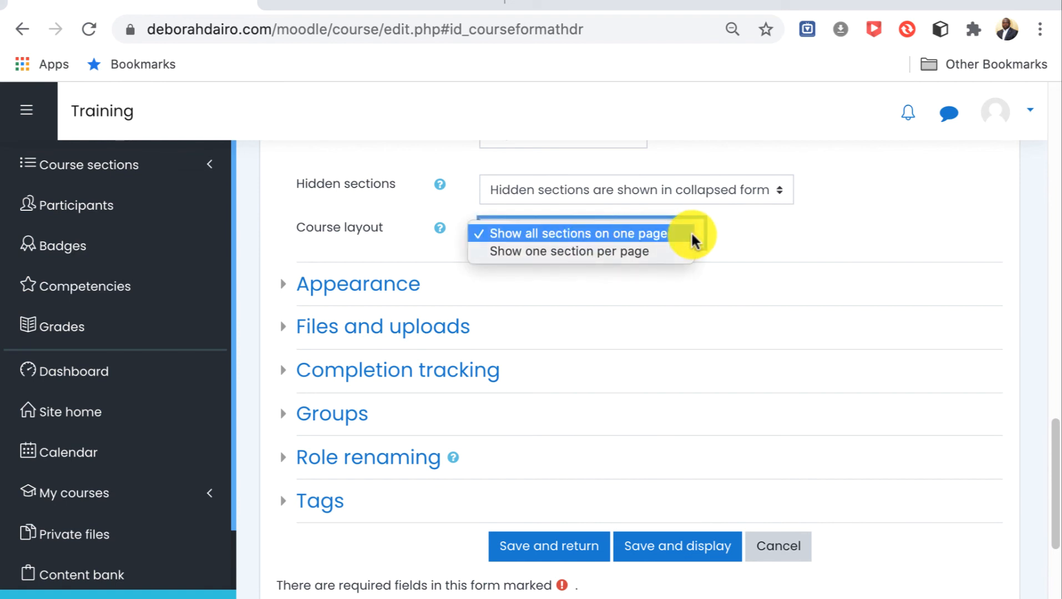
{"action": "left_click", "coordinate": [692, 238]}
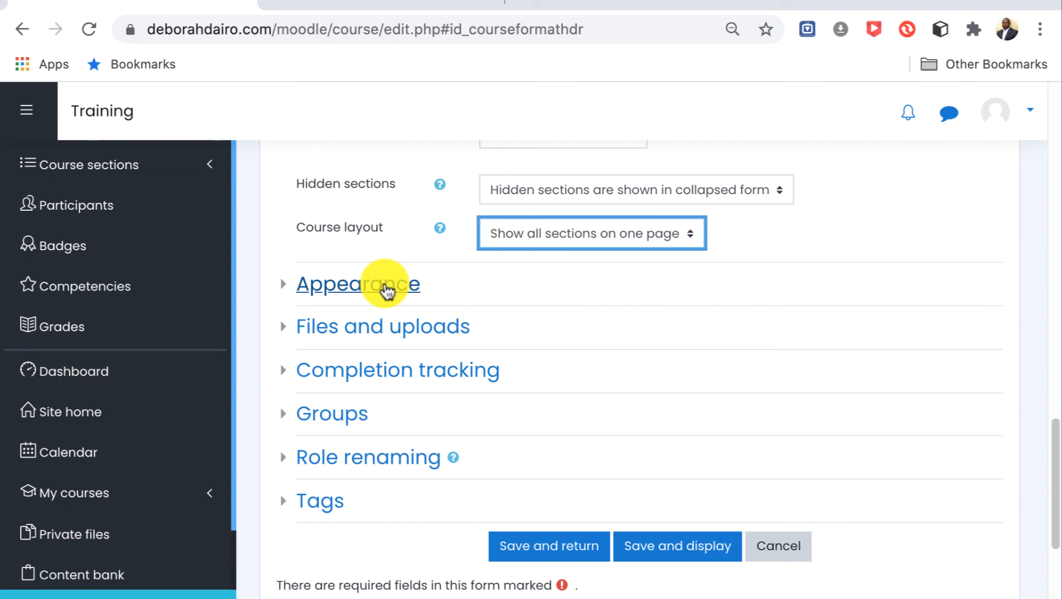
In the course's appearance settings, keep the number of announcements at 5 and force the language to English (en).
{"action": "left_click", "coordinate": [386, 289]}
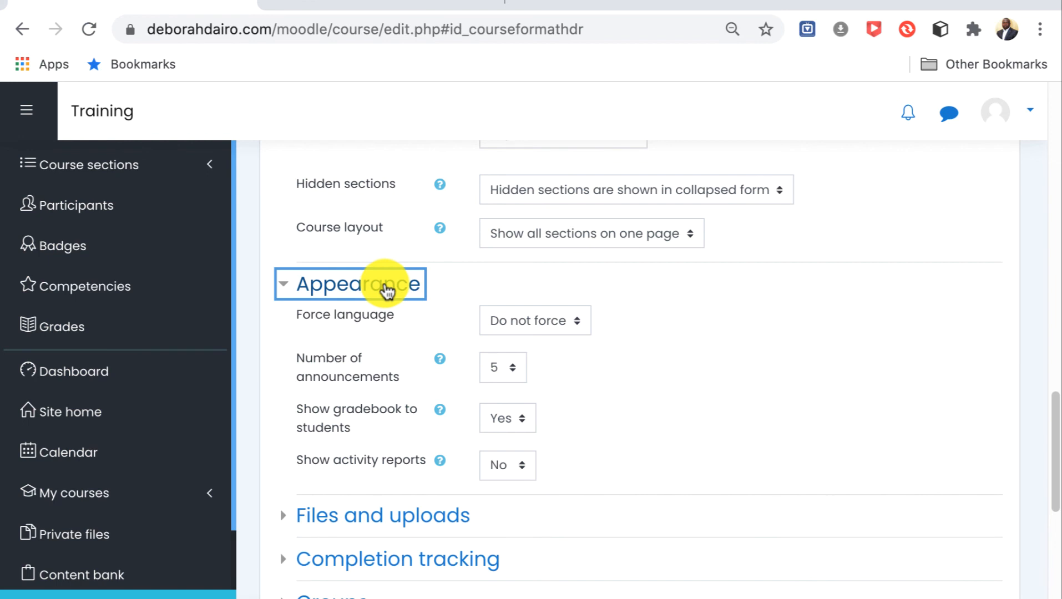
{"action": "left_click", "coordinate": [510, 370]}
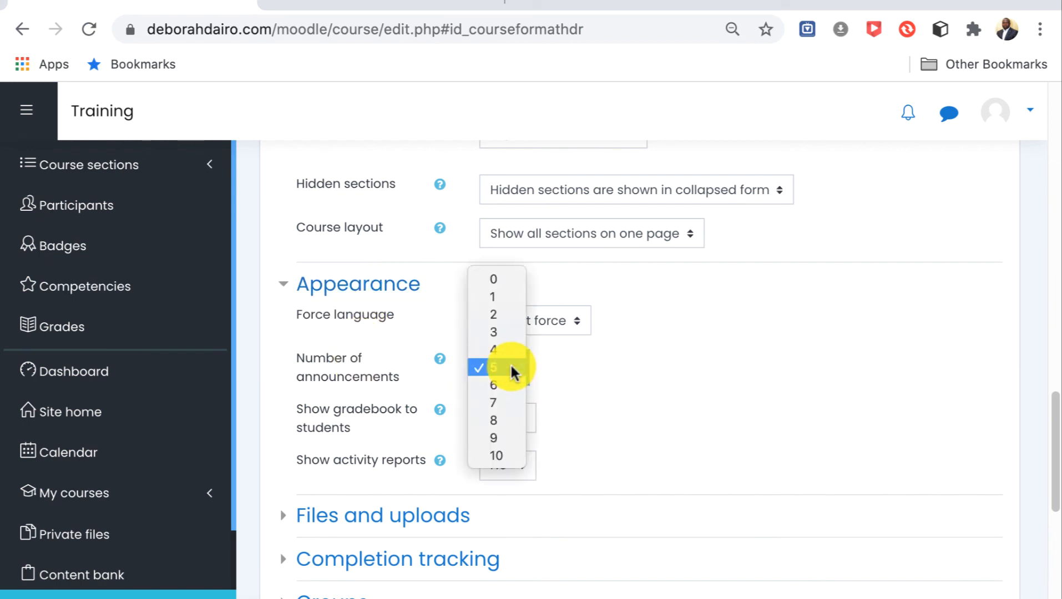
{"action": "left_click", "coordinate": [511, 367]}
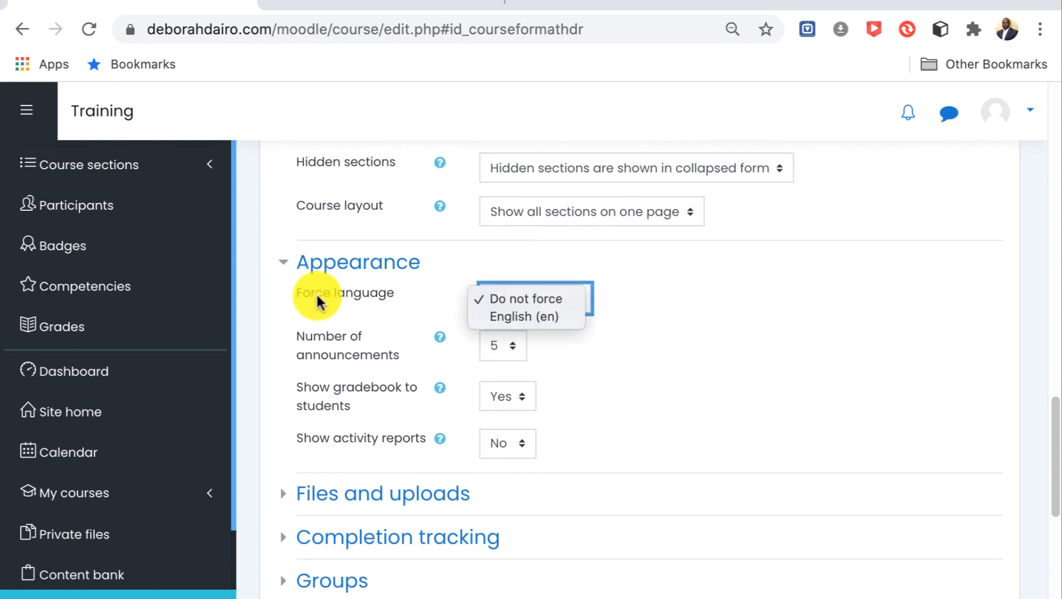
{"action": "left_click", "coordinate": [514, 316]}
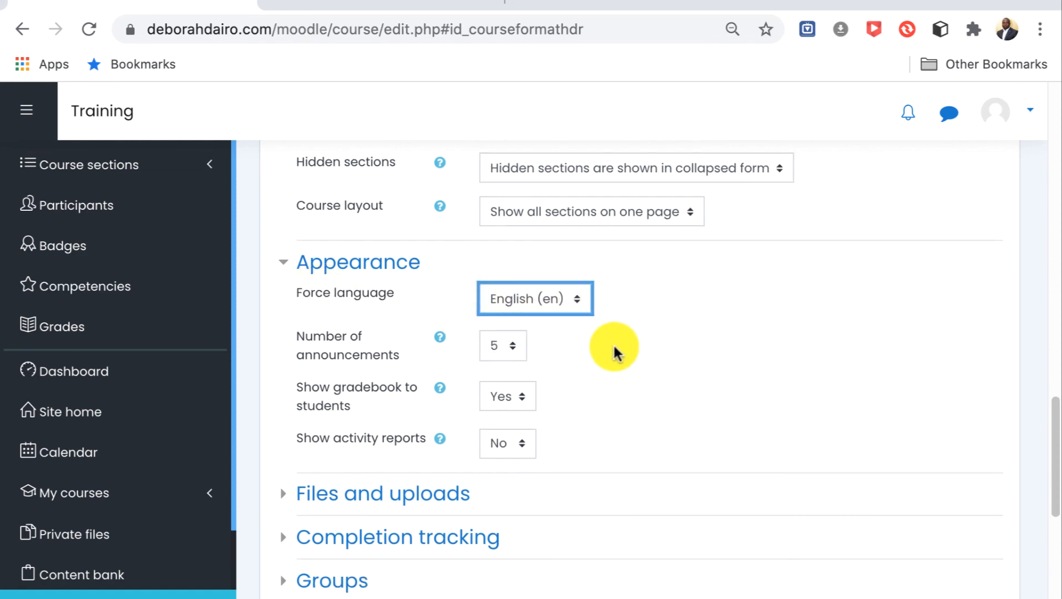
Enable the display of activity reports in the course's appearance settings.
{"action": "scroll", "coordinate": [609, 351], "scroll_direction": "down", "scroll_amount": 1}
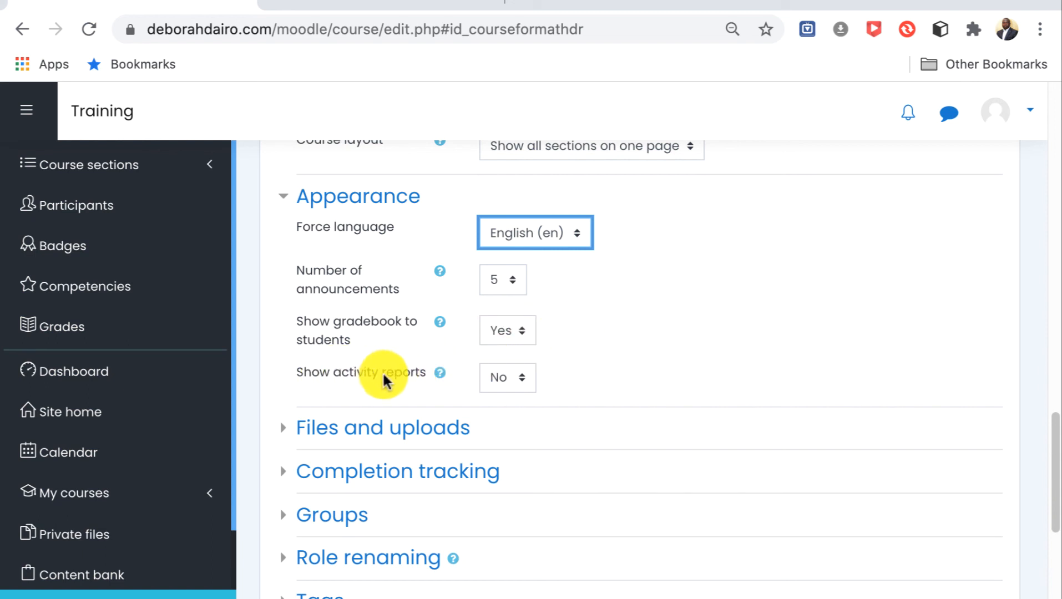
{"action": "left_click", "coordinate": [522, 380]}
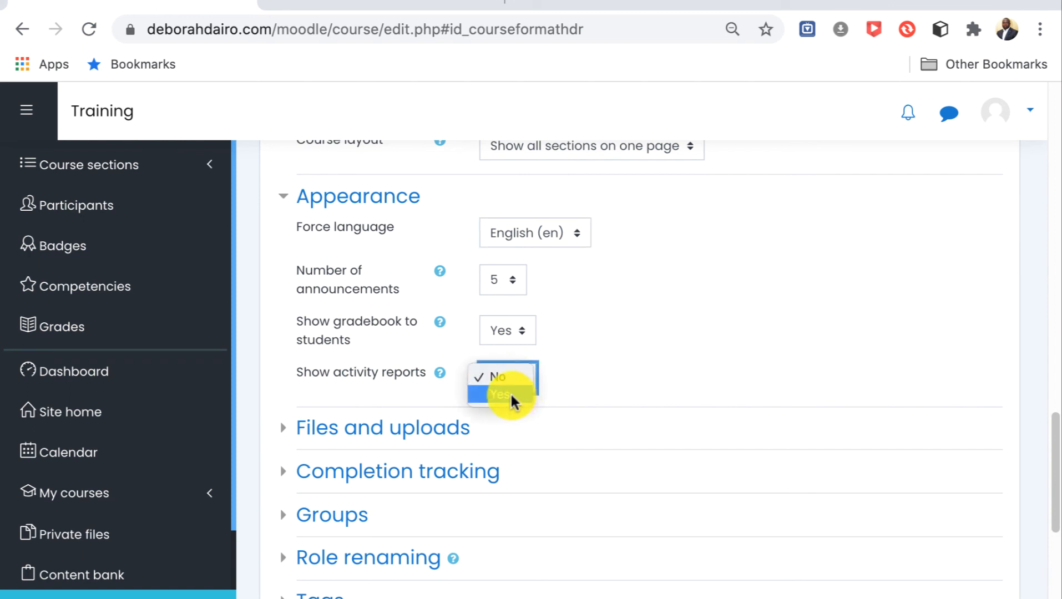
{"action": "left_click", "coordinate": [516, 395]}
Save the course settings, return to the CBG901 course page and look over its announcements and topic sections.
{"action": "scroll", "coordinate": [611, 367], "scroll_direction": "down", "scroll_amount": 1}
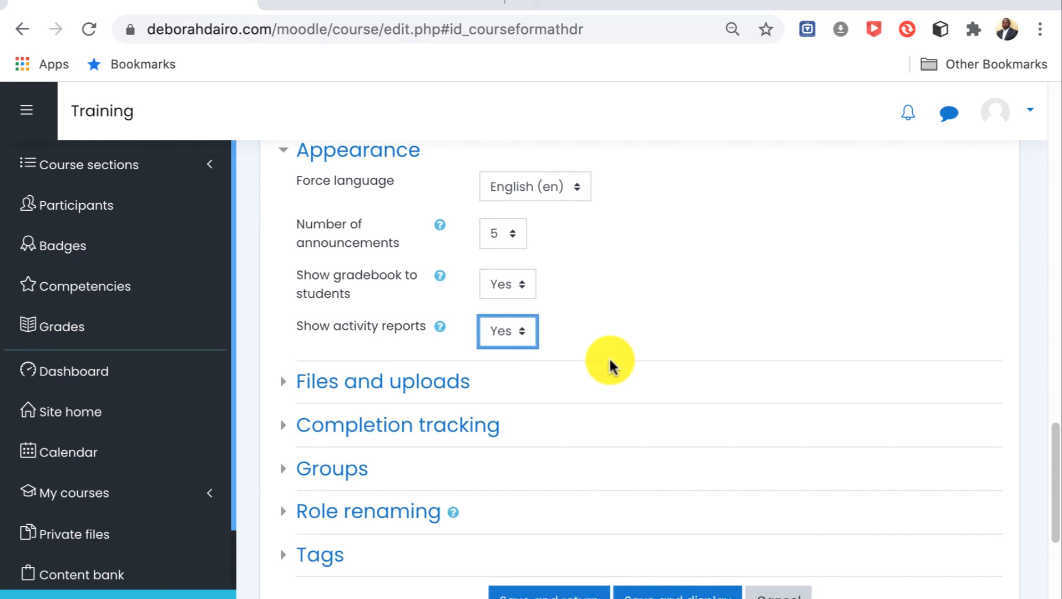
{"action": "scroll", "coordinate": [610, 366], "scroll_direction": "down", "scroll_amount": 2}
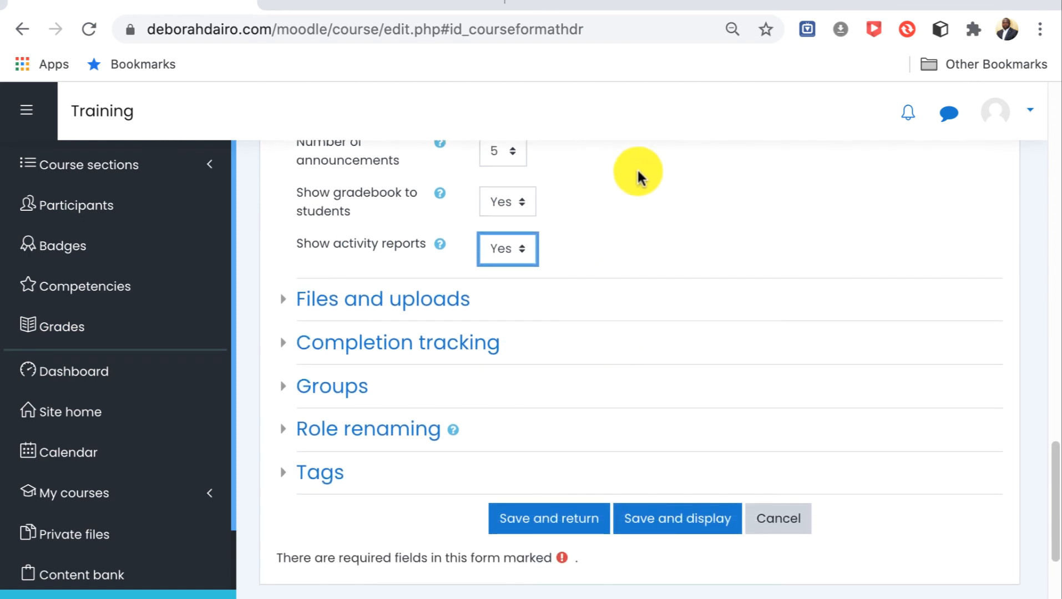
{"action": "scroll", "coordinate": [645, 396], "scroll_direction": "down", "scroll_amount": 3}
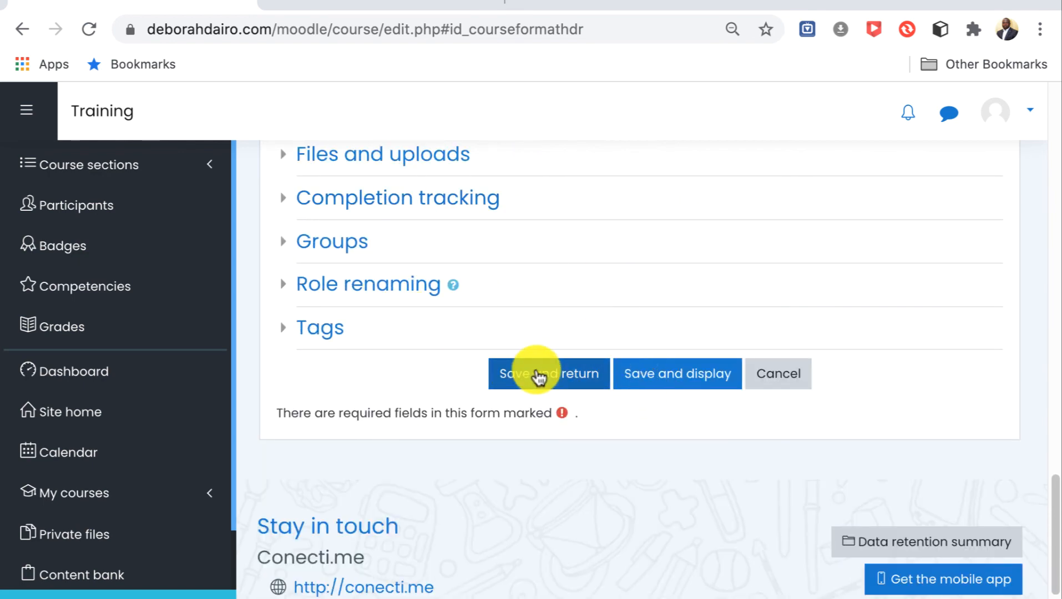
{"action": "left_click", "coordinate": [539, 378]}
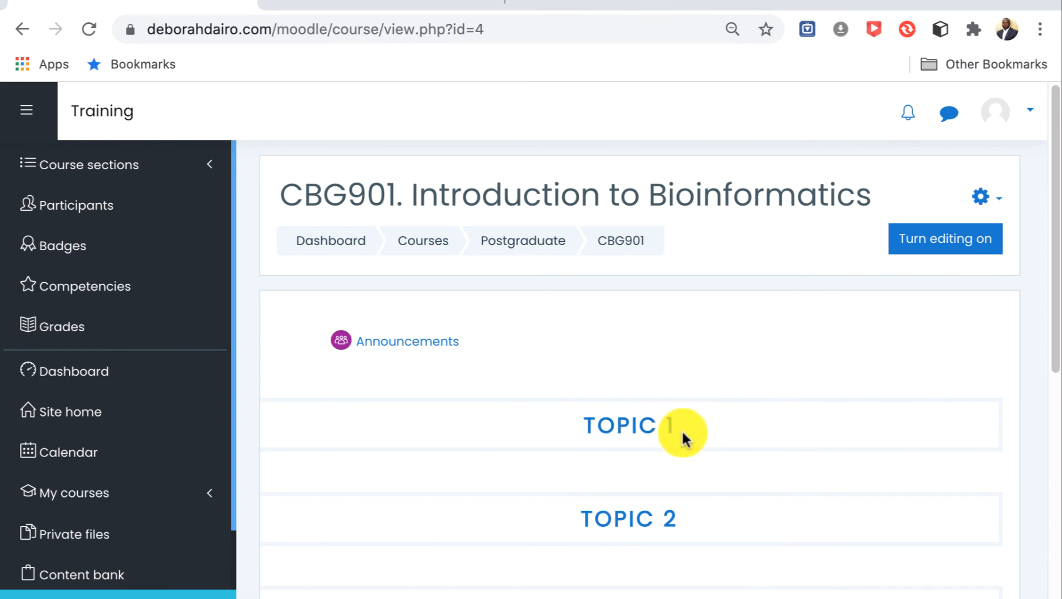
{"action": "scroll", "coordinate": [692, 438], "scroll_direction": "down", "scroll_amount": 1}
{"action": "scroll", "coordinate": [692, 434], "scroll_direction": "down", "scroll_amount": 3}
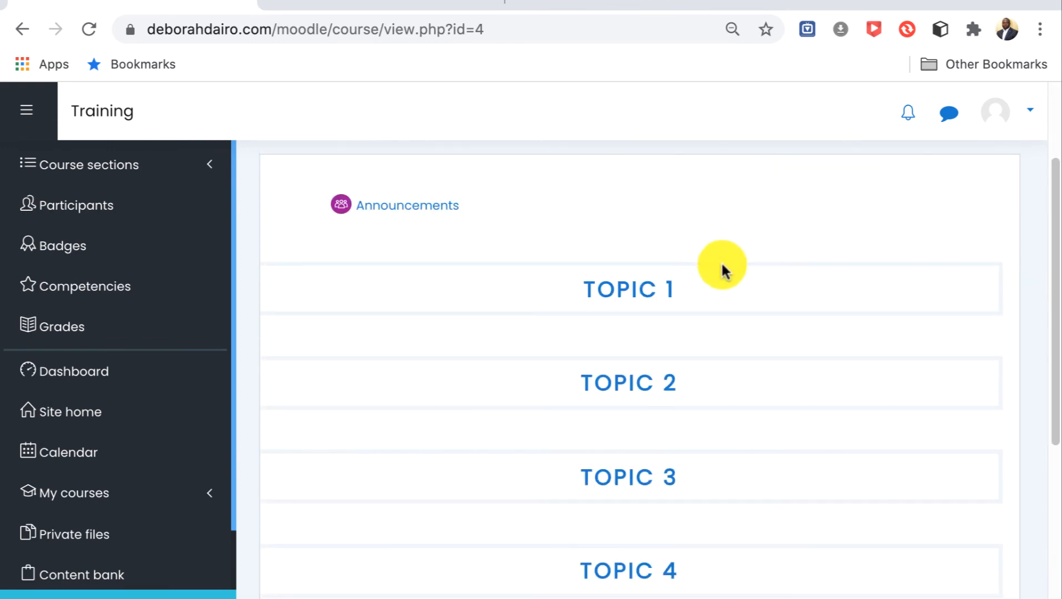
{"action": "scroll", "coordinate": [752, 350], "scroll_direction": "down", "scroll_amount": 3}
{"action": "scroll", "coordinate": [780, 325], "scroll_direction": "up", "scroll_amount": 7}
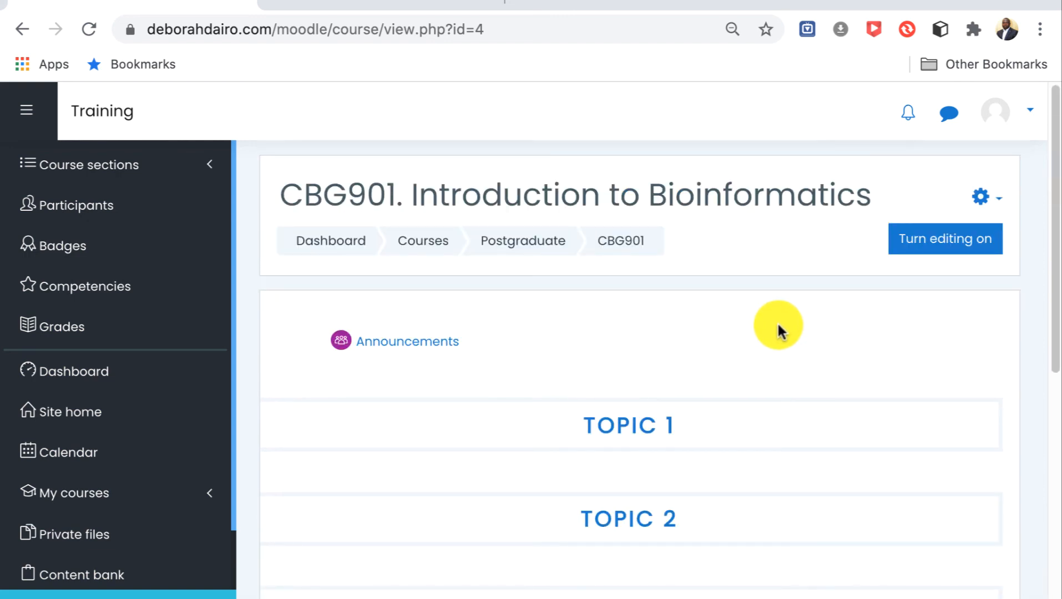